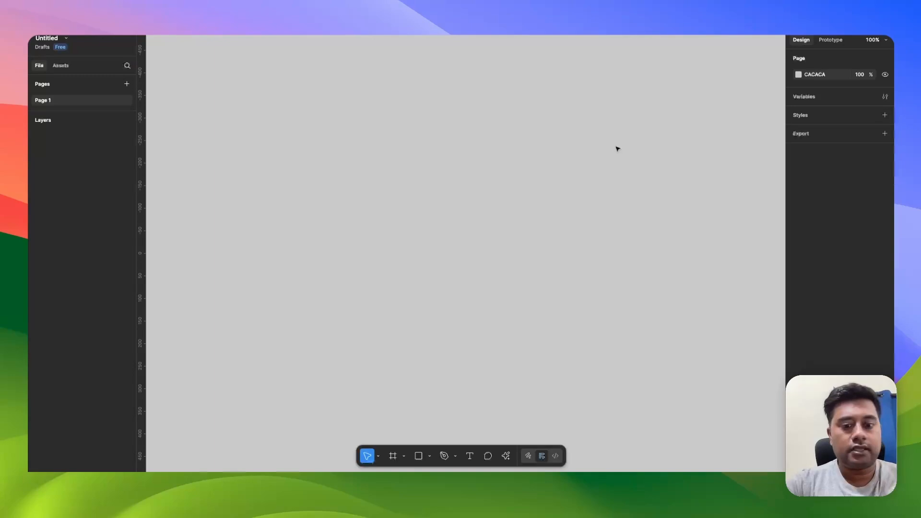
# Create a Desktop preset frame of 1440 × 1024 on the empty canvas
pyautogui.press('f')
pyautogui.click(806, 104)
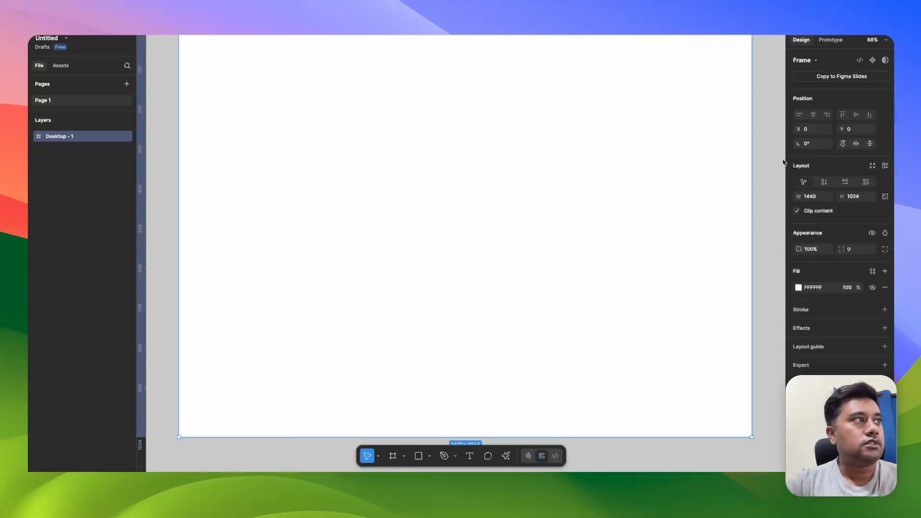
pyautogui.click(721, 161)
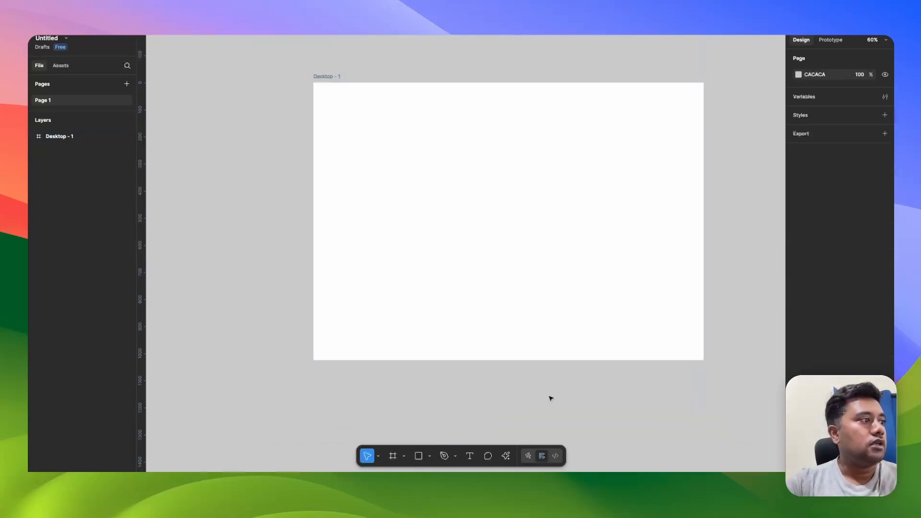
# Search the Unsplash plugin for "landscape" and insert the photo of blue snowy mountains with evergreen trees
pyautogui.click(505, 456)
pyautogui.click(525, 348)
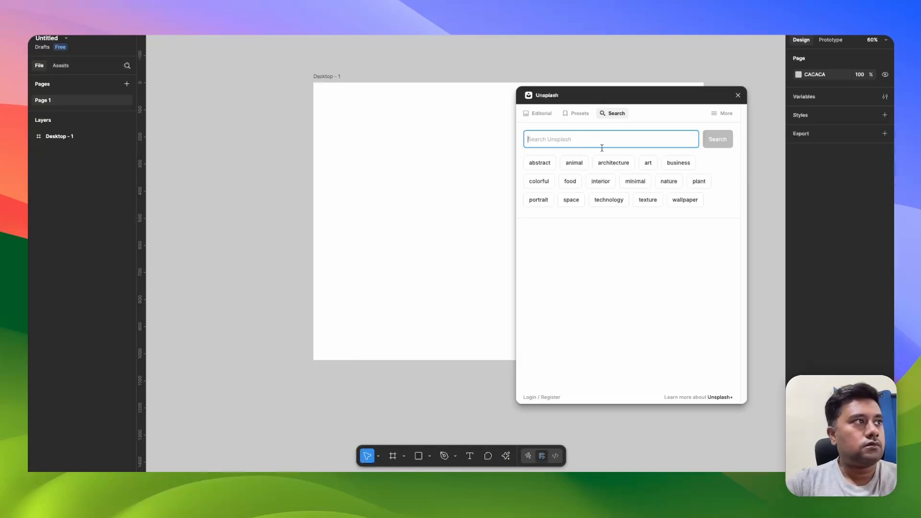
pyautogui.write('lan')
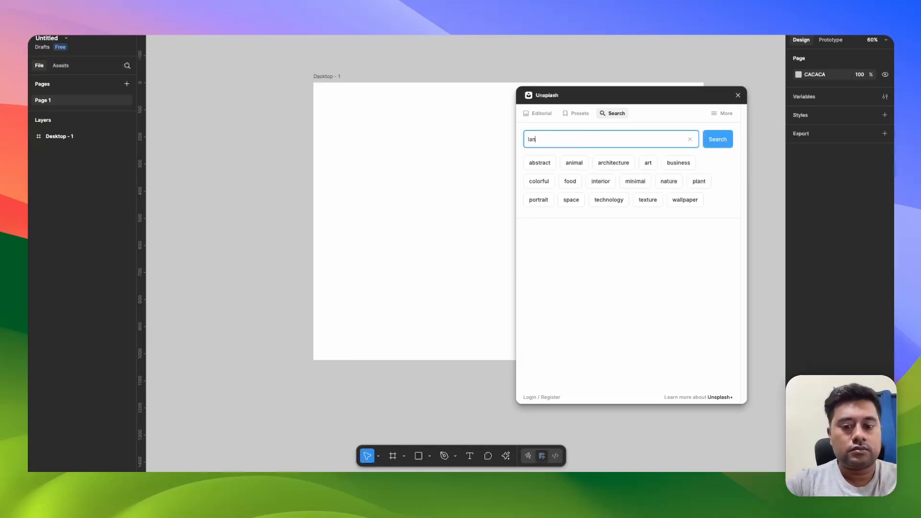
pyautogui.write('dscape')
pyautogui.press('Return')
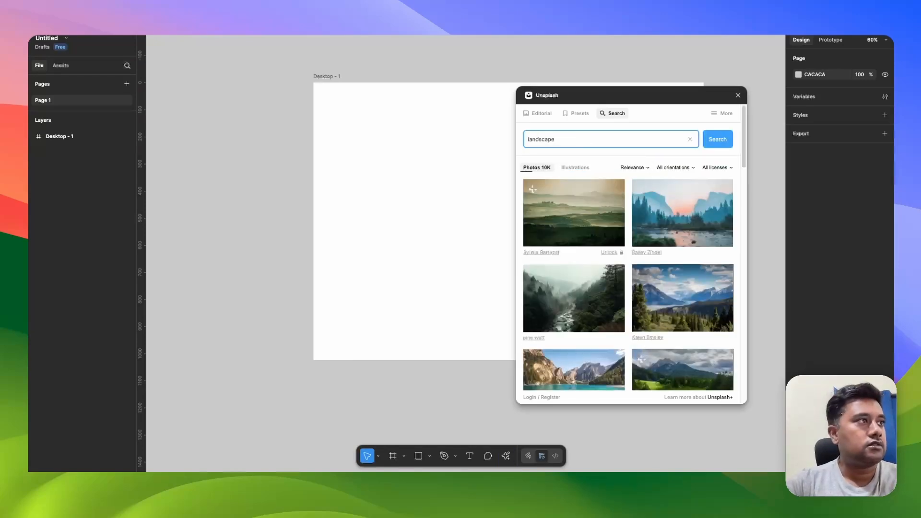
pyautogui.scroll(-2, 741, 278)
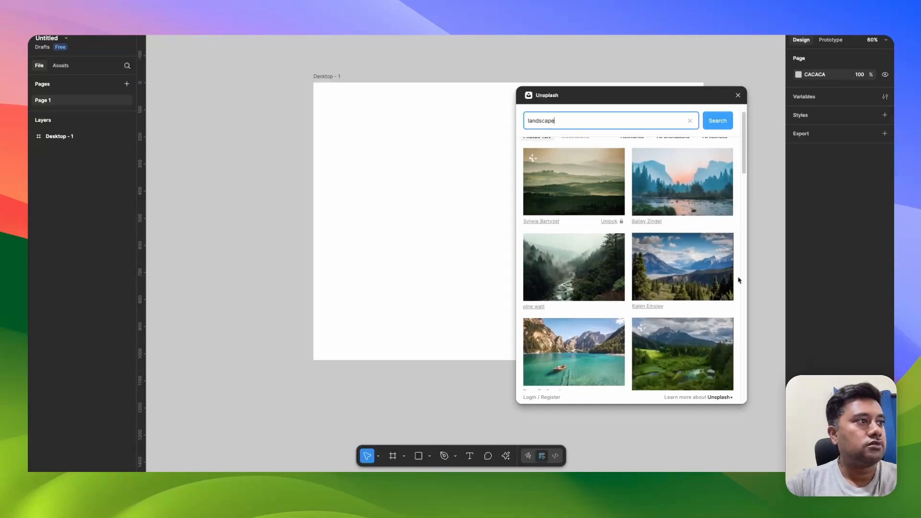
pyautogui.click(706, 275)
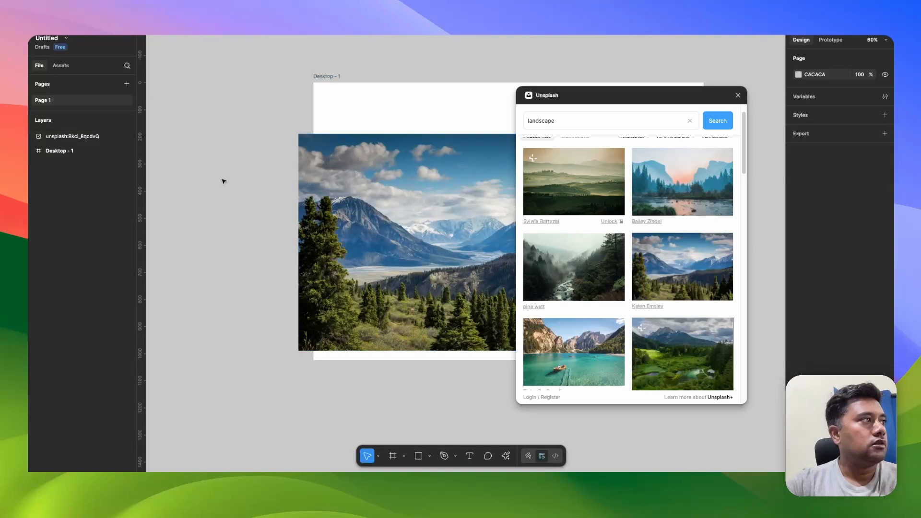
# Close the Unsplash plugin, align the photo with the desktop frame's origin and resize it to cover the whole frame
pyautogui.click(737, 95)
pyautogui.moveTo(522, 162); pyautogui.dragTo(521, 150)
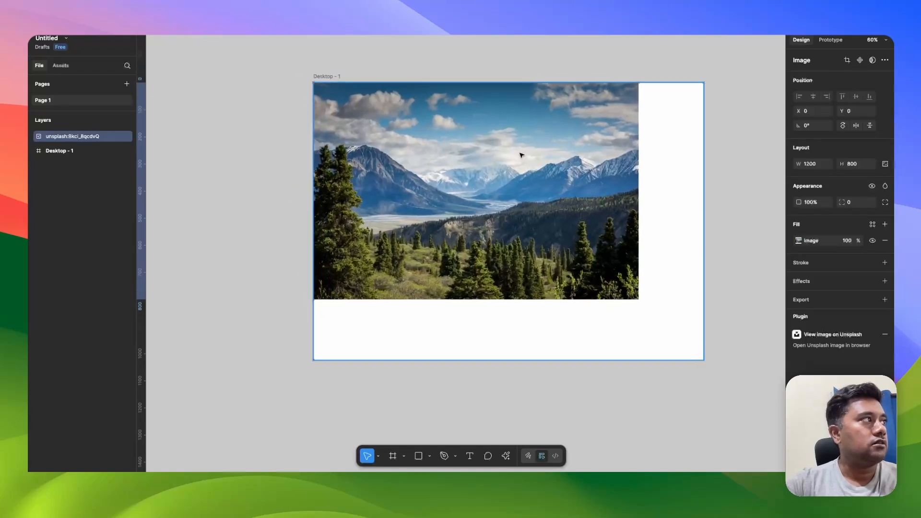
pyautogui.moveTo(637, 300); pyautogui.dragTo(704, 360)
pyautogui.click(744, 309)
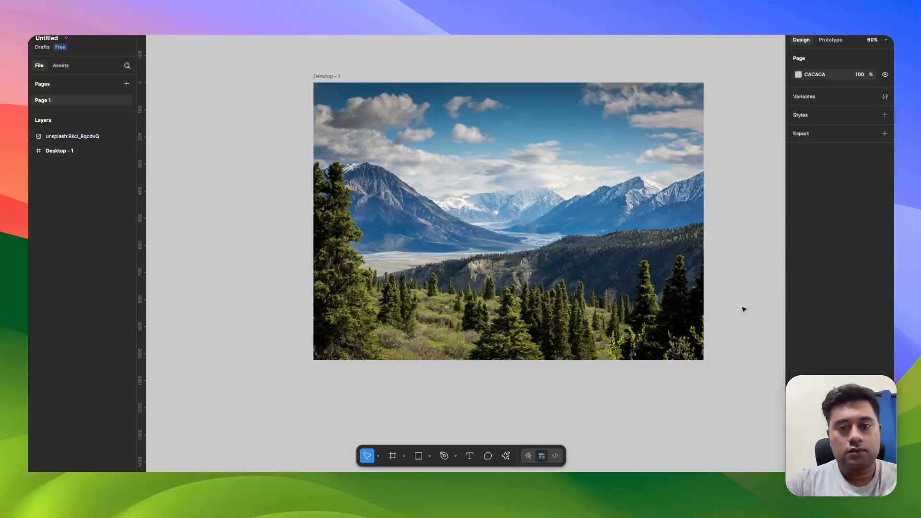
pyautogui.hscroll(3, 674, 257)
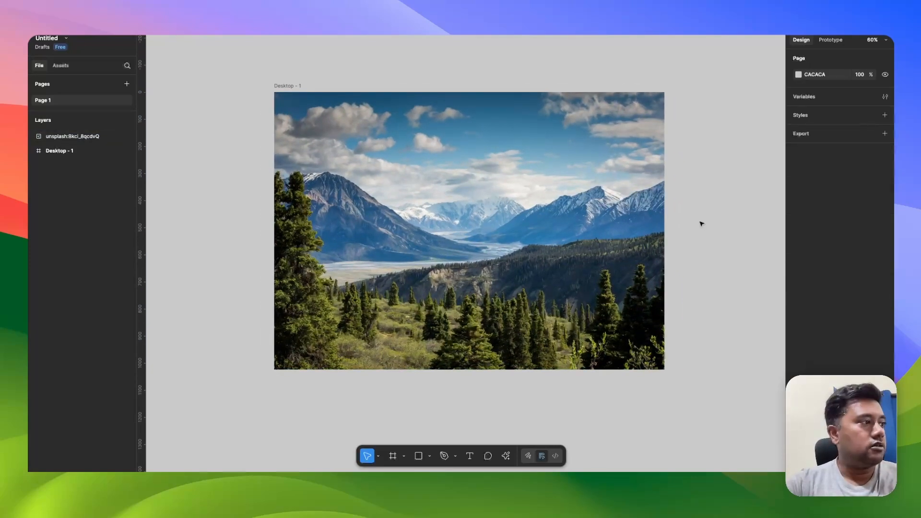
# Draw a frame about 566 × 168 near the centre of the desktop frame and give it a white FFFFFF fill
pyautogui.press('f')
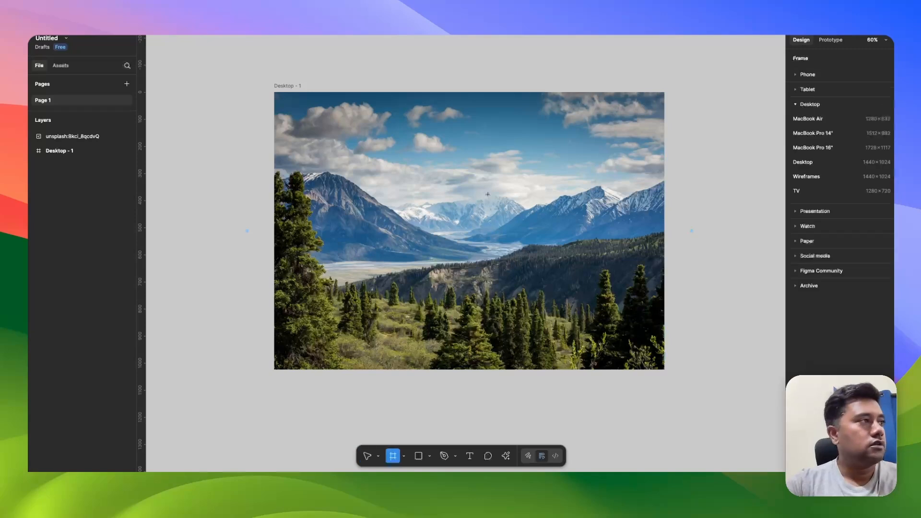
pyautogui.moveTo(408, 203)
pyautogui.mouseDown()
pyautogui.moveTo(494, 219)
pyautogui.moveTo(561, 248)
pyautogui.mouseUp()
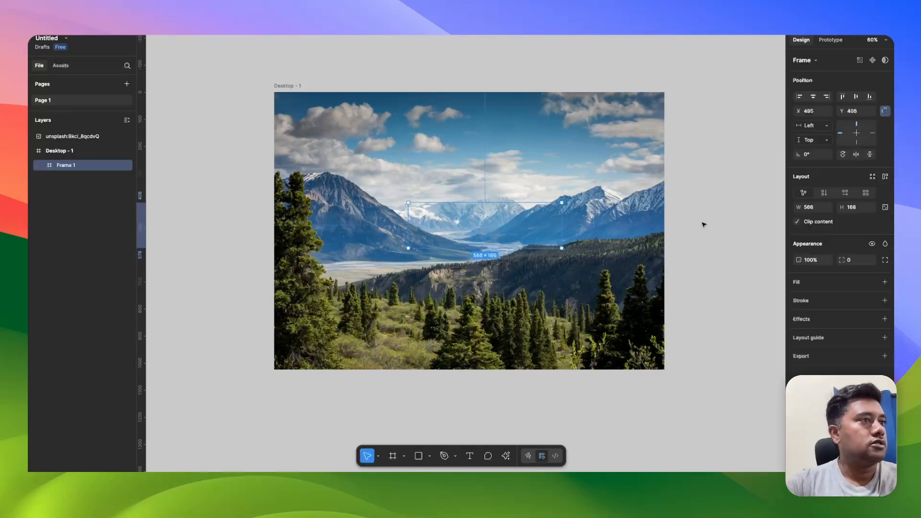
pyautogui.click(884, 282)
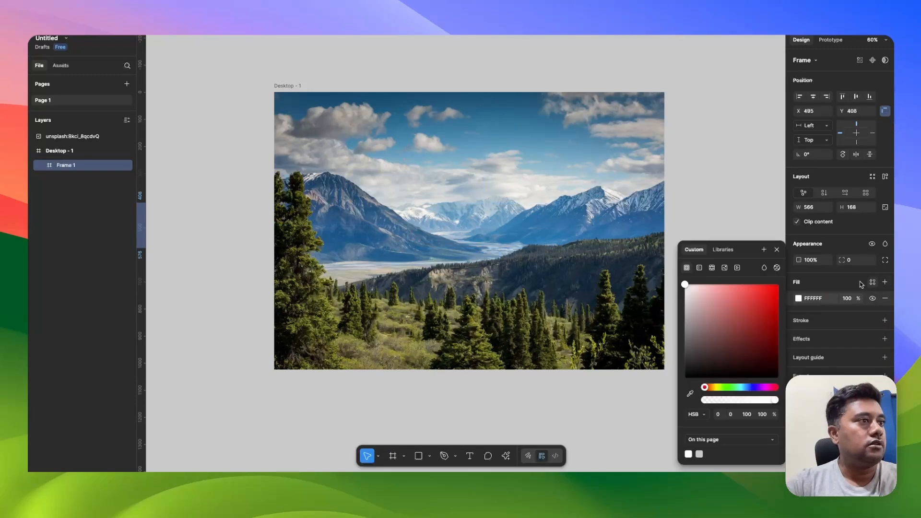
# Move the landscape photo layer into Desktop - 1, beneath Frame 1, and select Frame 1
pyautogui.moveTo(85, 140)
pyautogui.mouseDown()
pyautogui.moveTo(88, 165)
pyautogui.moveTo(75, 171)
pyautogui.moveTo(82, 158)
pyautogui.mouseUp()
pyautogui.click(80, 151)
pyautogui.click(87, 150)
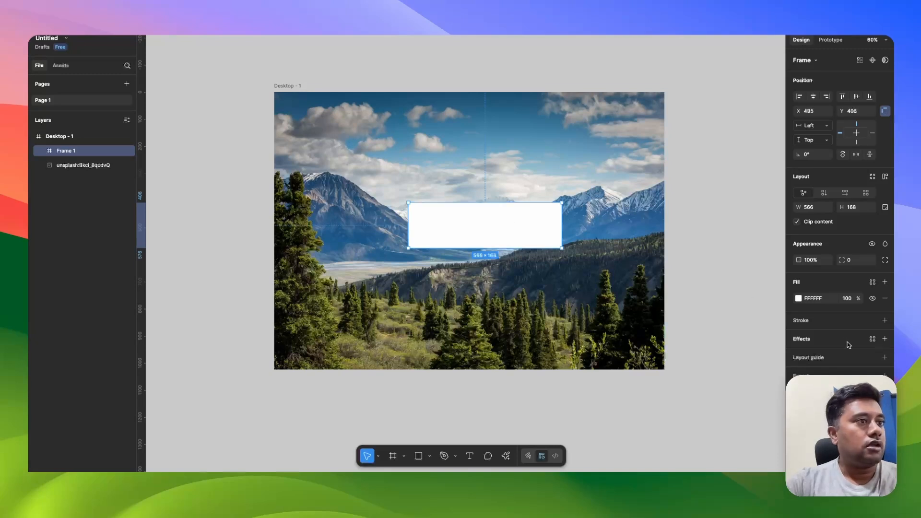
# Add an effect to Frame 1 and set its type to Glass
pyautogui.click(885, 339)
pyautogui.click(839, 355)
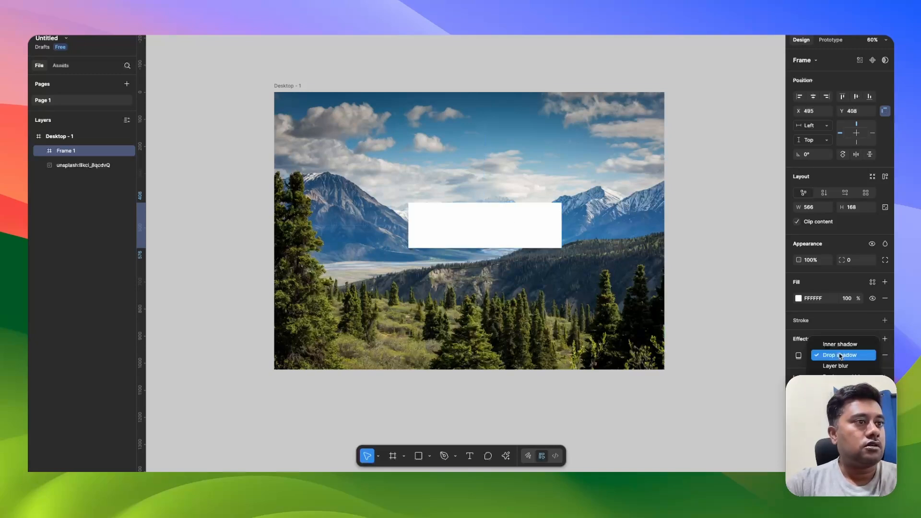
pyautogui.click(825, 353)
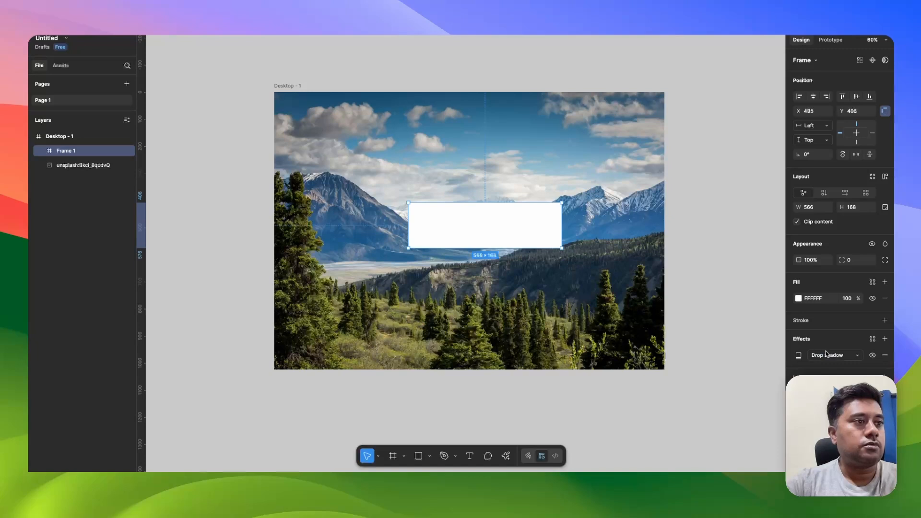
pyautogui.click(826, 354)
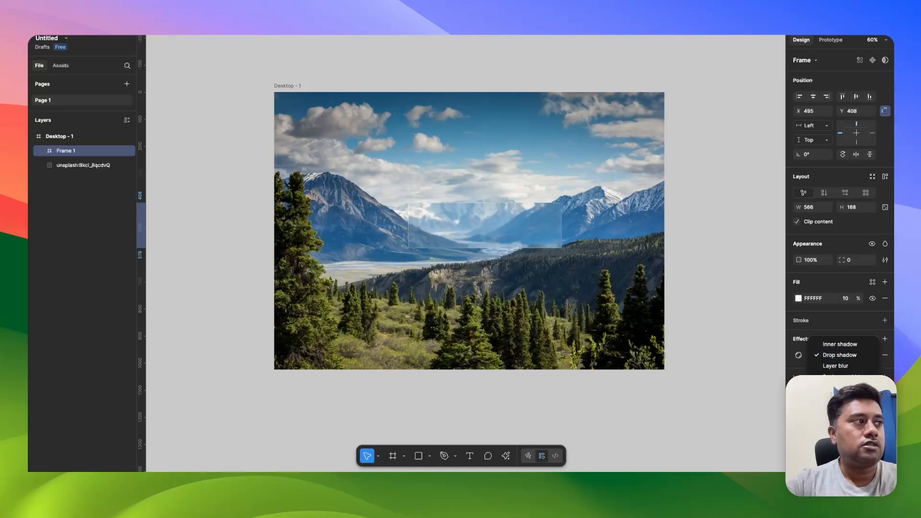
pyautogui.click(831, 409)
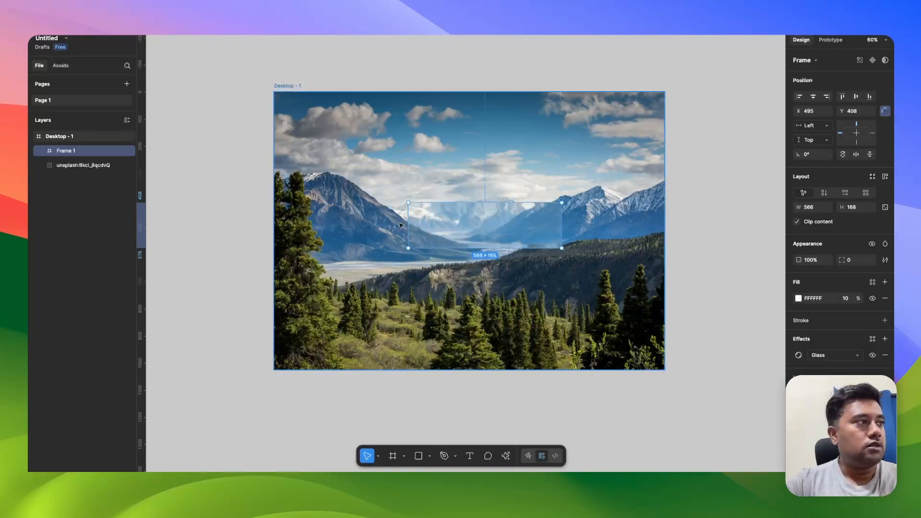
pyautogui.scroll(10, 443, 242)
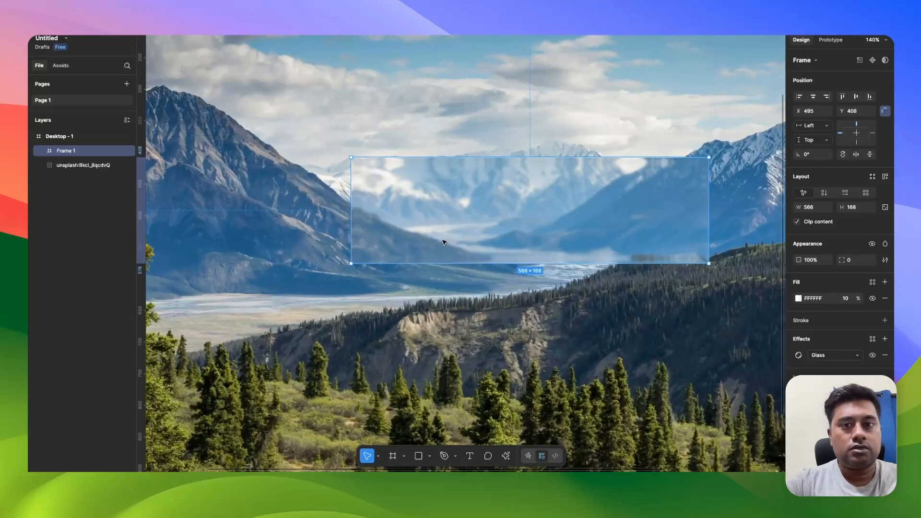
pyautogui.scroll(-8, 443, 242)
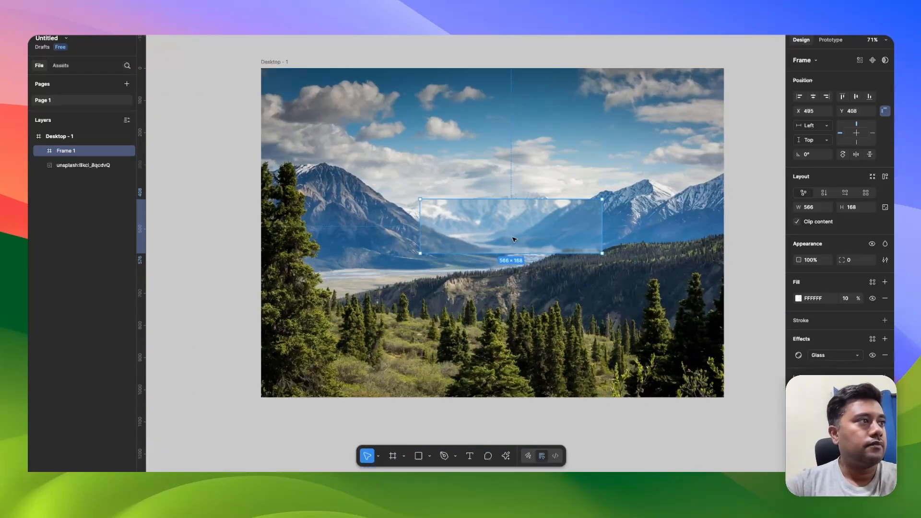
# Reduce the glass frame's height to 160
pyautogui.click(857, 260)
pyautogui.scroll(1, 593, 225)
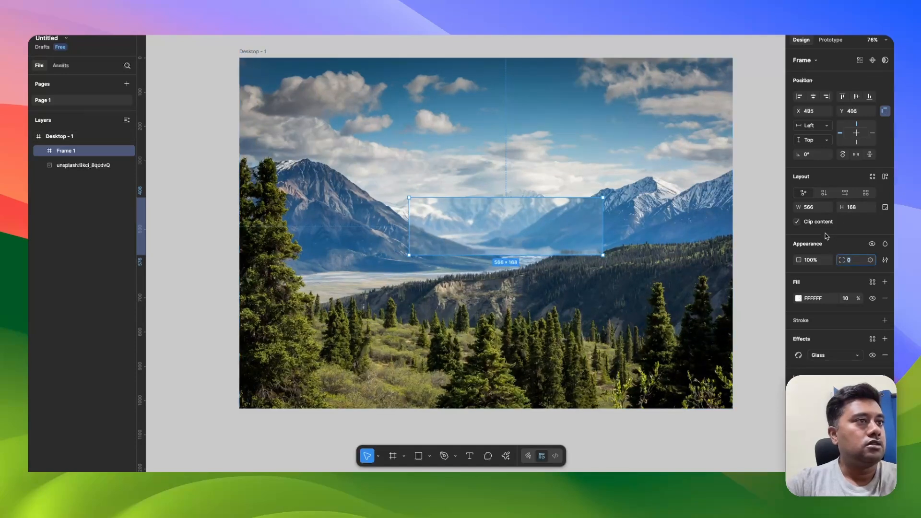
pyautogui.click(858, 211)
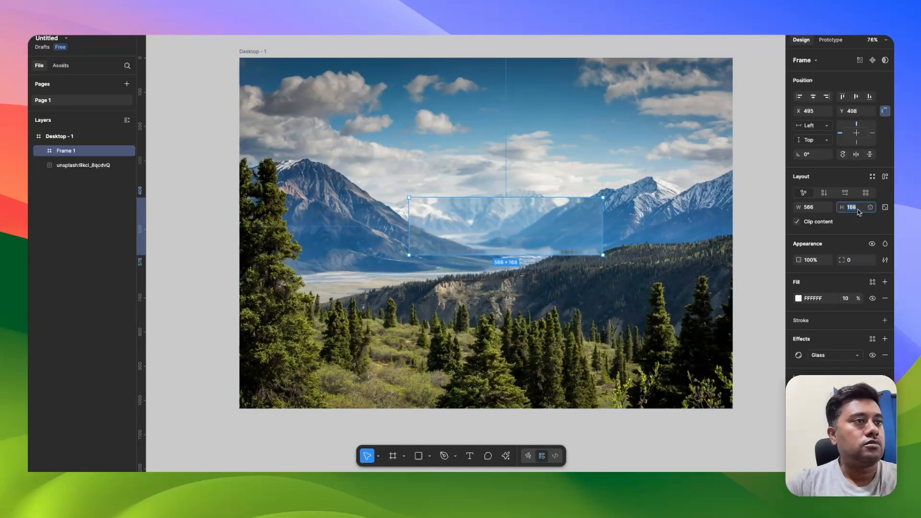
pyautogui.press('Down')
pyautogui.press('Down')
pyautogui.press('Down')
pyautogui.press('Down')
pyautogui.press('Down')
pyautogui.press('Down')
pyautogui.press('Down')
pyautogui.press('Down')
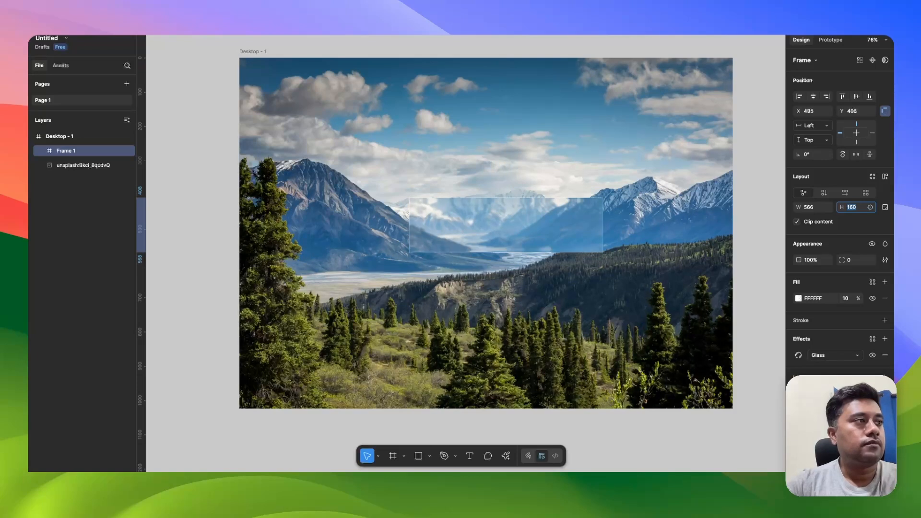
# Set the glass frame's corner radius to 88 to form a pill shape, leaving it without a stroke
pyautogui.click(857, 262)
pyautogui.write('72')
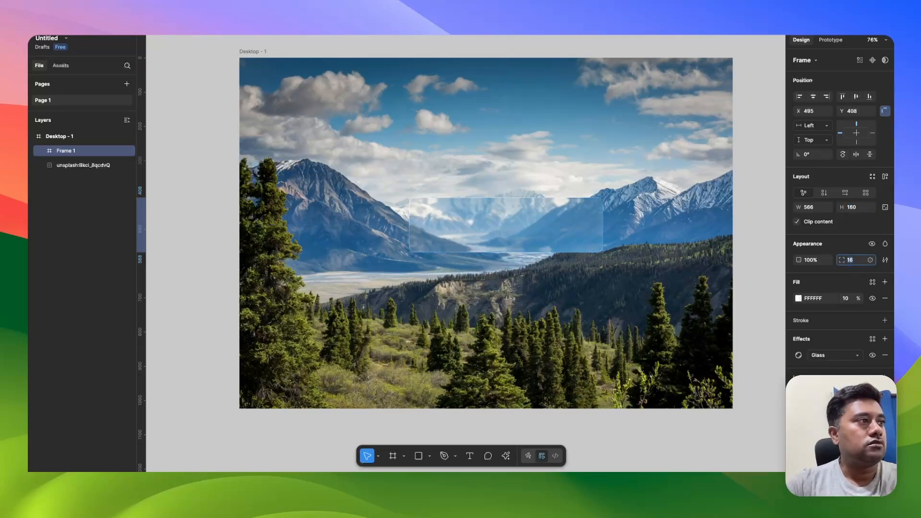
pyautogui.press('Return')
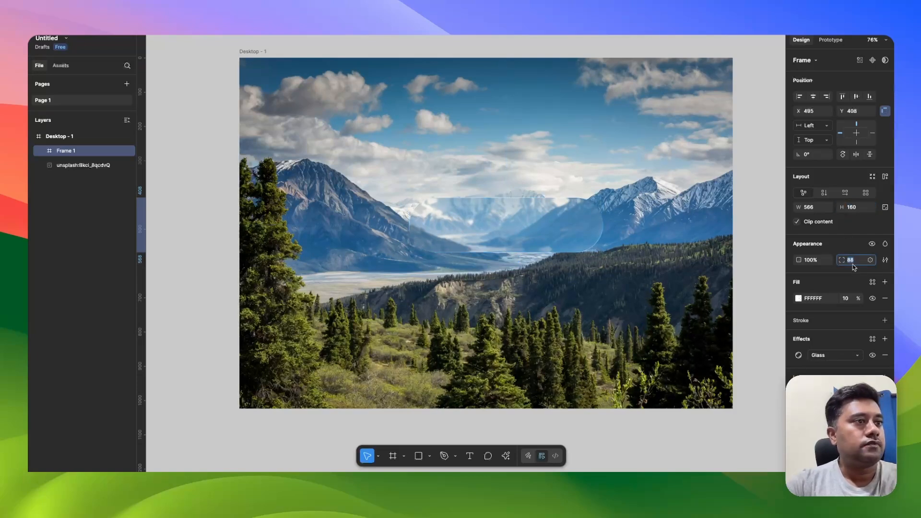
pyautogui.click(830, 322)
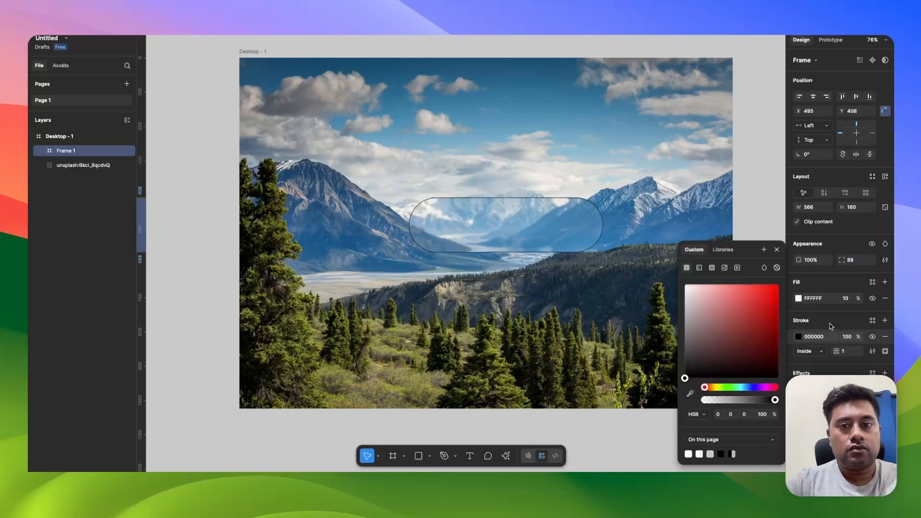
pyautogui.click(885, 336)
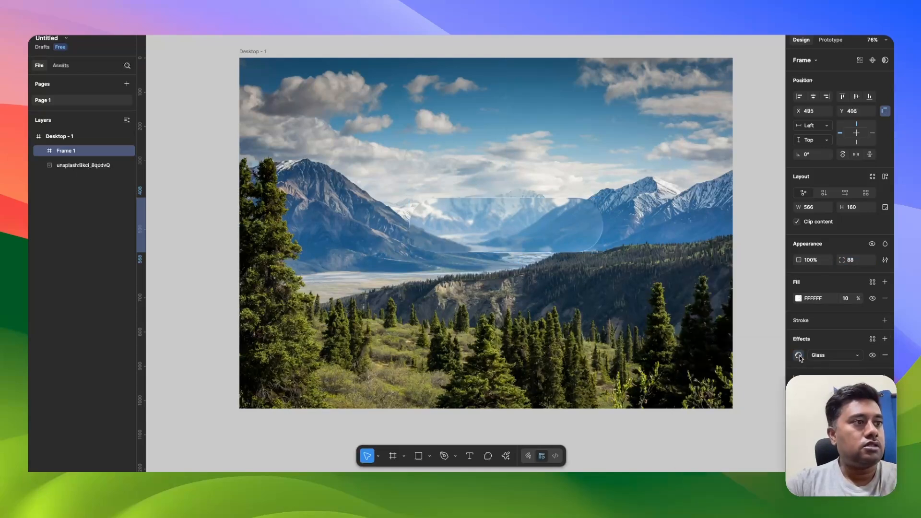
# Raise the Glass effect's depth to 75 on the pill-shaped frame
pyautogui.click(798, 355)
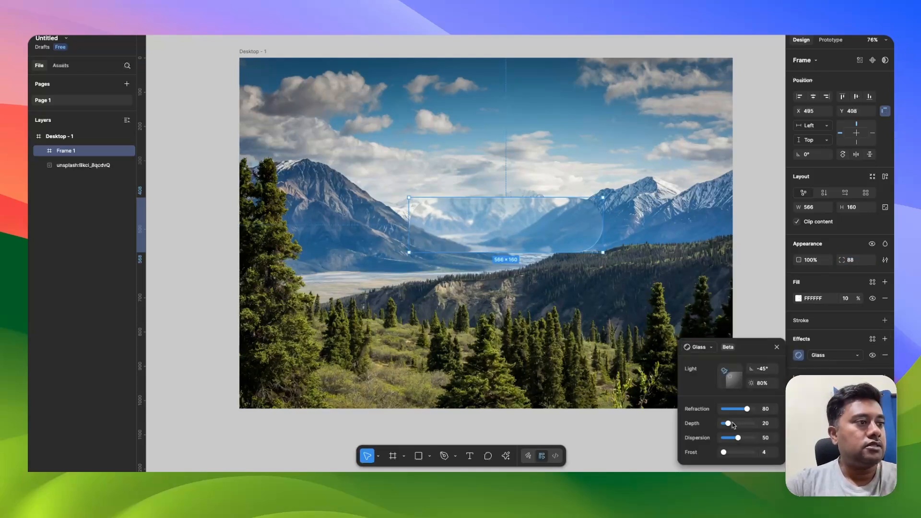
pyautogui.moveTo(727, 423); pyautogui.dragTo(746, 430)
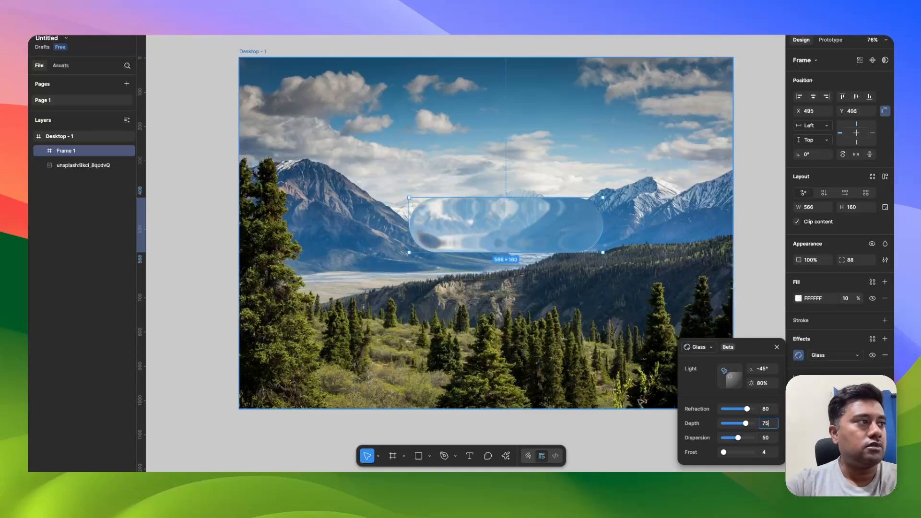
pyautogui.press('Escape')
pyautogui.hscroll(1, 550, 348)
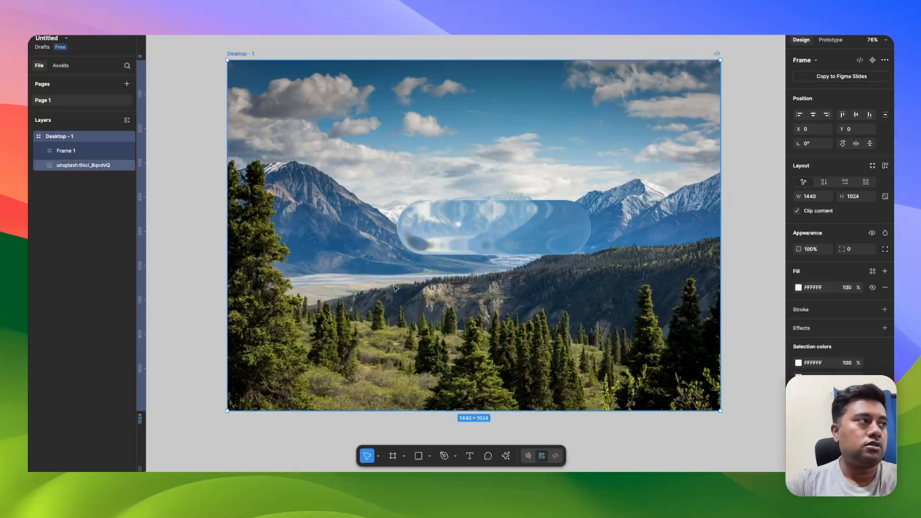
# Draw a nested frame about 166 × 78 inside the left part of the glass pill
pyautogui.click(457, 297)
pyautogui.press('f')
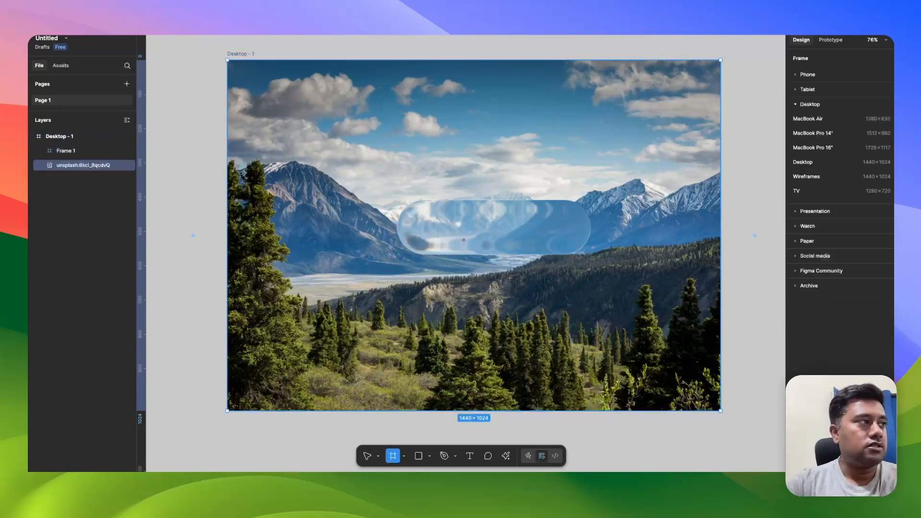
pyautogui.moveTo(431, 217); pyautogui.dragTo(481, 236)
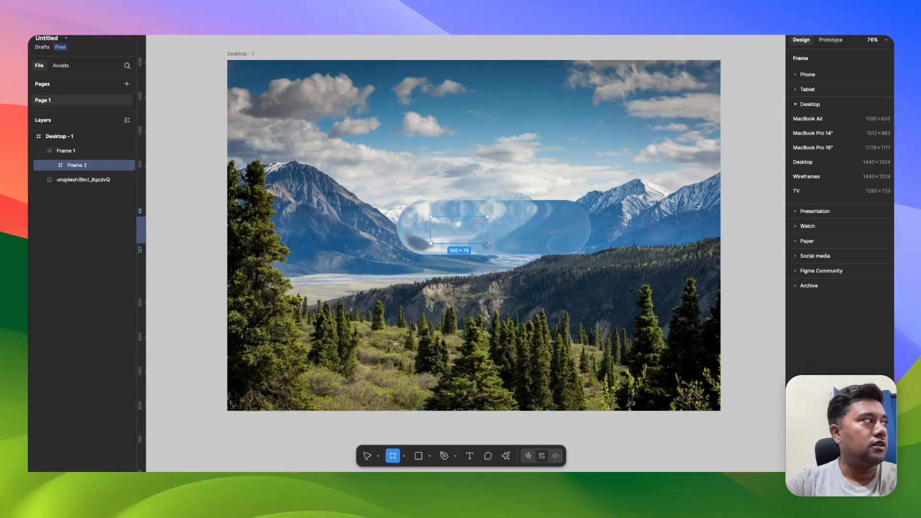
# Rename the outer glass frame as Pill and the frame nested inside it as Selector
pyautogui.click(81, 151)
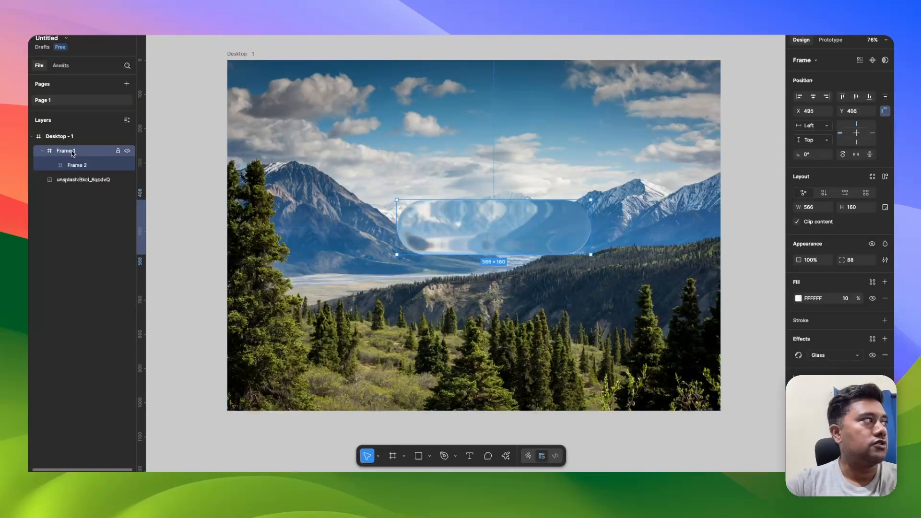
pyautogui.doubleClick(73, 151)
pyautogui.write('Pl')
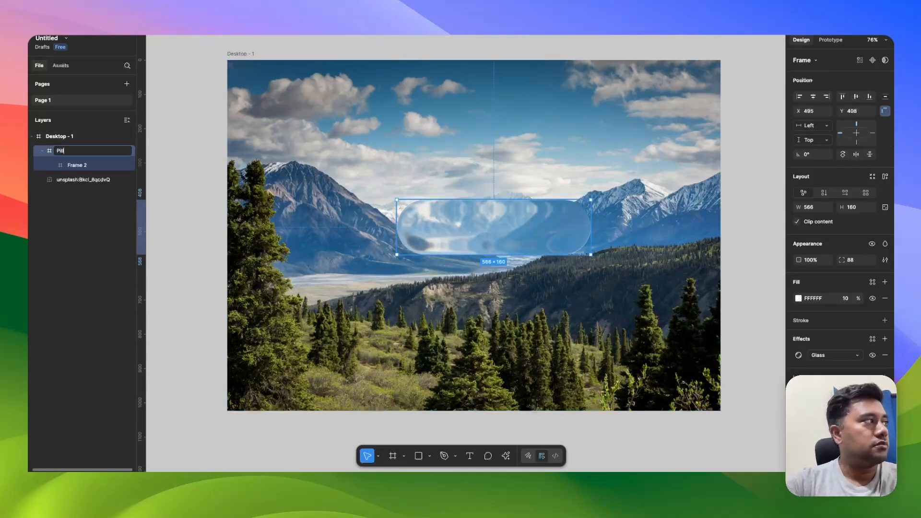
pyautogui.press('Tab')
pyautogui.write('S')
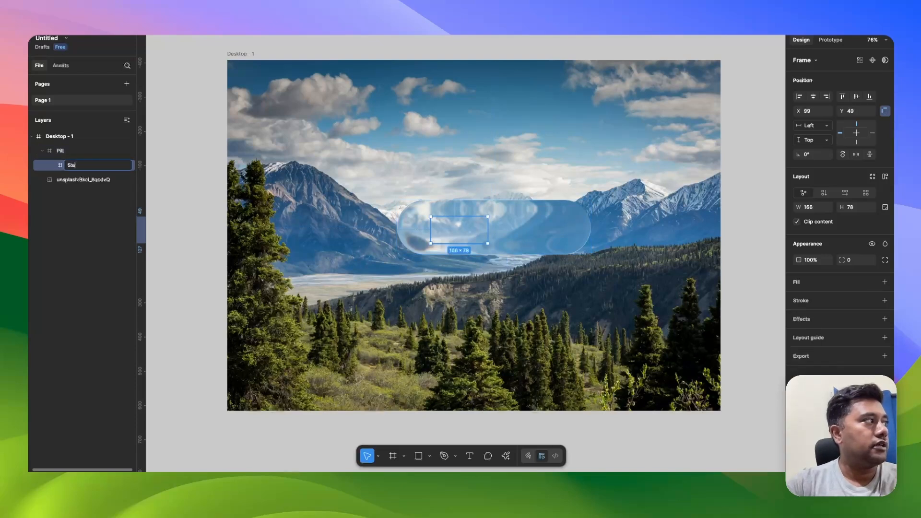
pyautogui.write('electo')
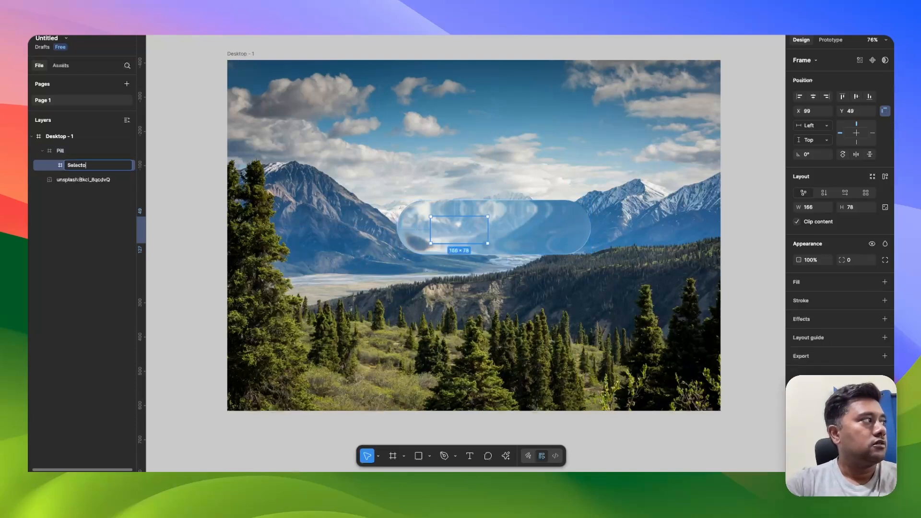
pyautogui.write('r')
# Rename the landscape photo layer as Background
pyautogui.press('Tab')
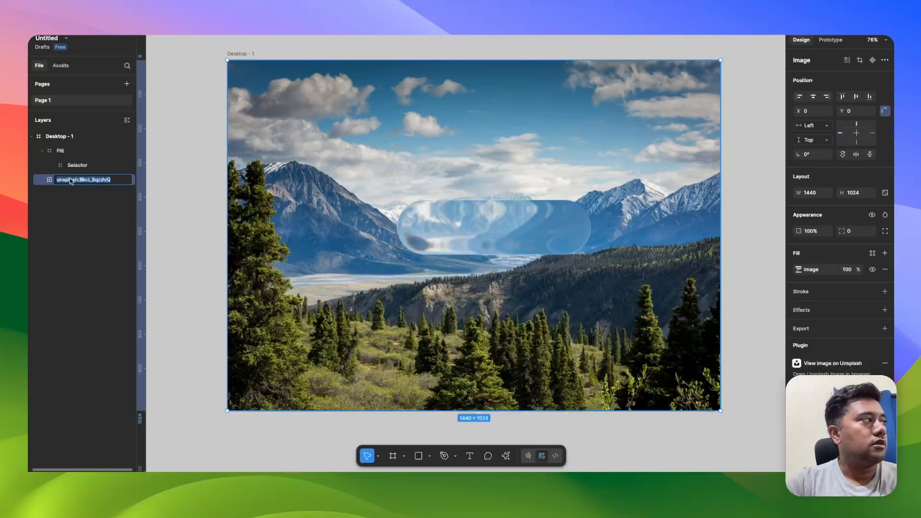
pyautogui.write('Bac')
pyautogui.write('kground')
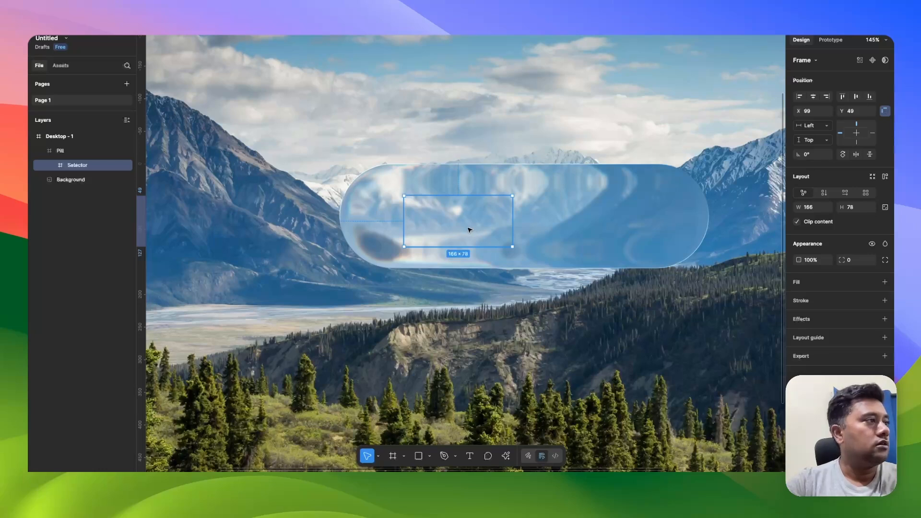
# Move the Selector frame to about X 44, Y 41 inside the pill and give it a white fill with a Glass effect
pyautogui.moveTo(469, 230); pyautogui.dragTo(433, 224)
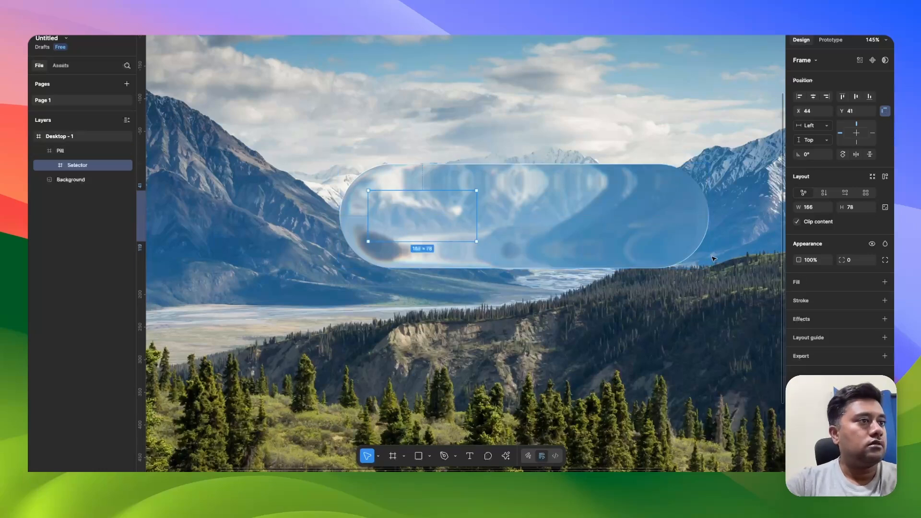
pyautogui.click(885, 282)
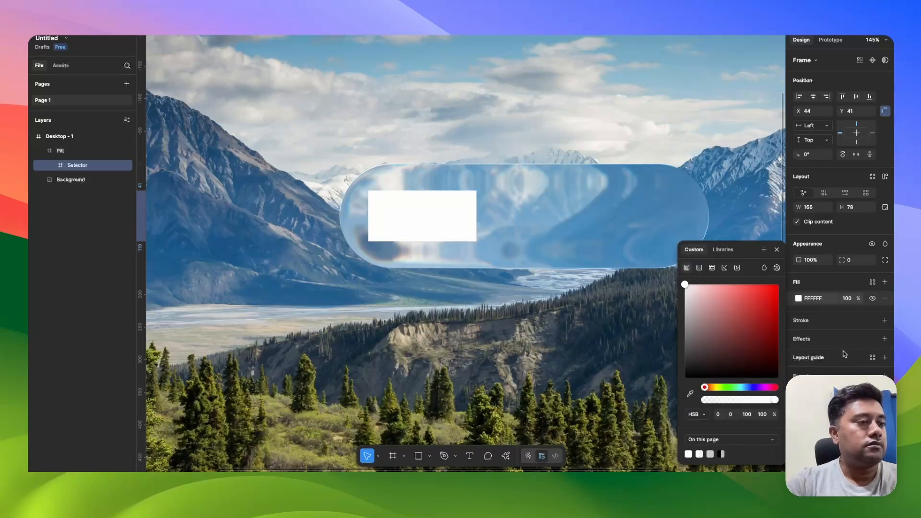
pyautogui.click(884, 339)
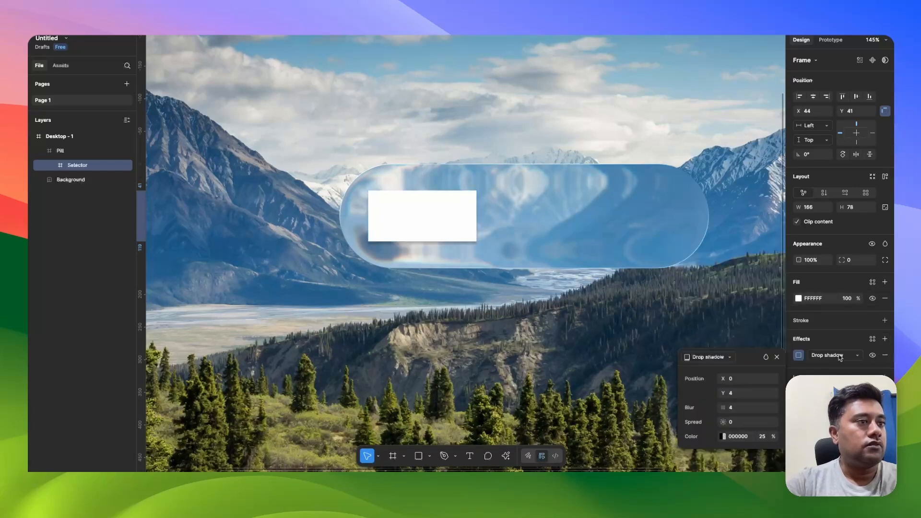
pyautogui.click(837, 355)
pyautogui.click(831, 409)
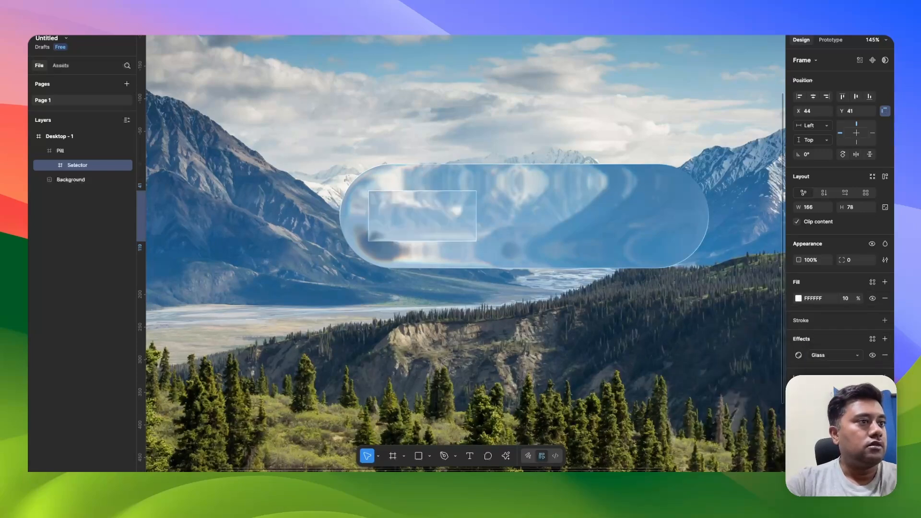
# Set the Selector frame's corner radius to 32
pyautogui.click(851, 260)
pyautogui.write('32')
pyautogui.press('Return')
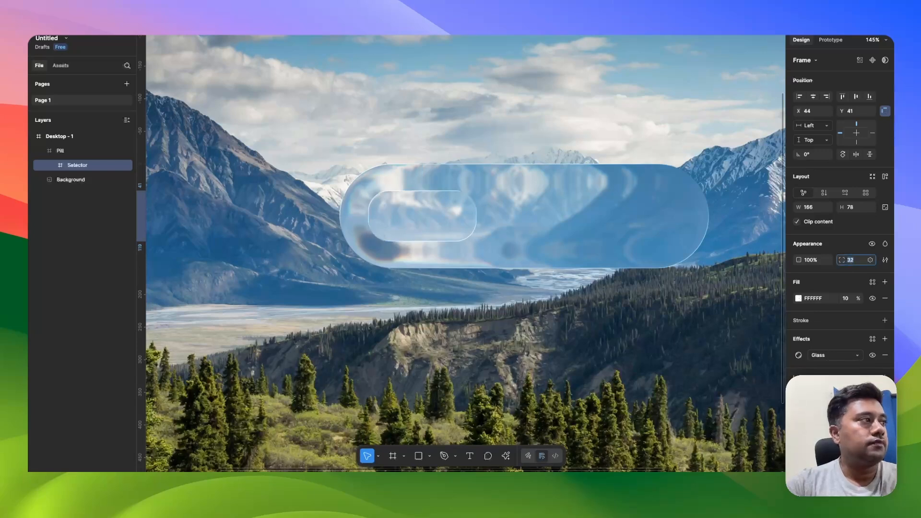
# Apply auto layout to the Pill frame around the Selector
pyautogui.click(79, 152)
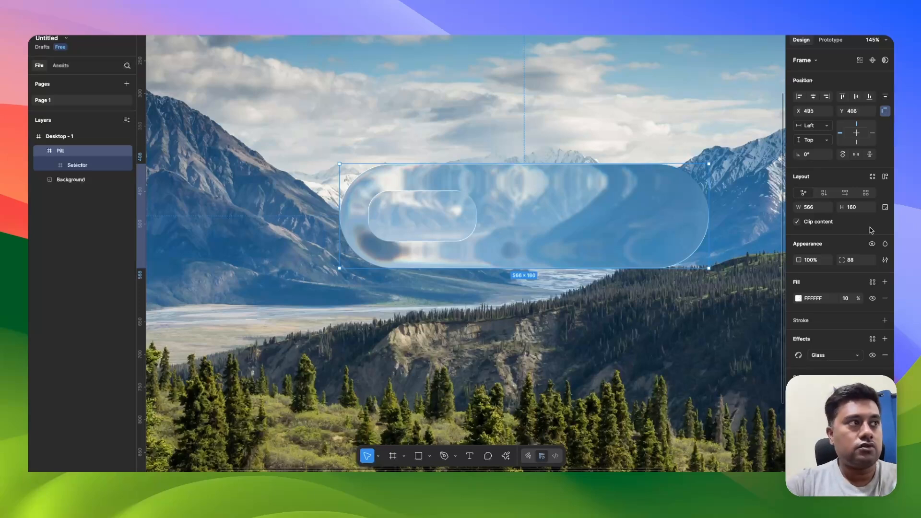
pyautogui.click(884, 176)
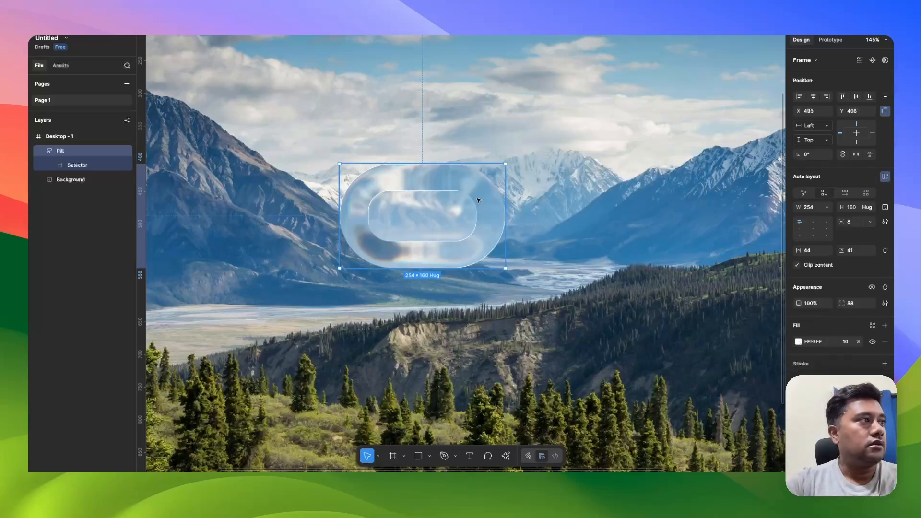
pyautogui.click(448, 223)
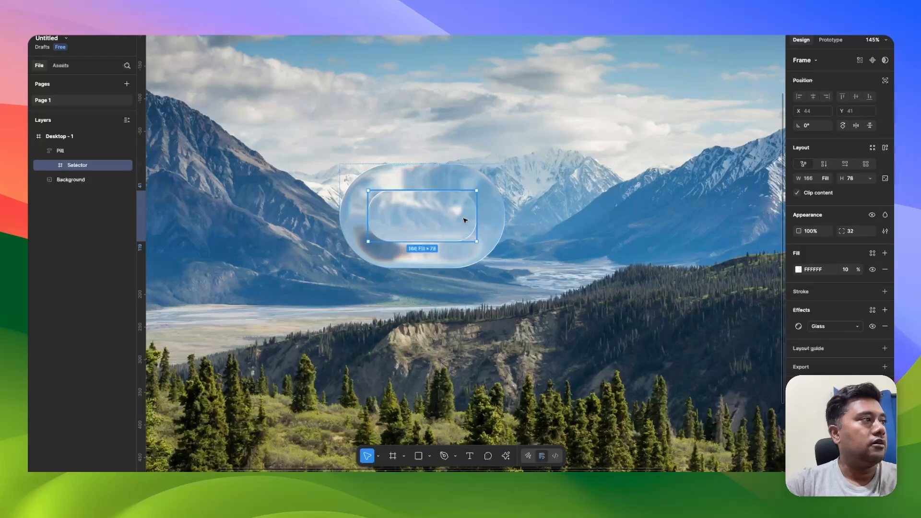
# Set the Pill frame's horizontal and vertical auto layout padding to 40 each
pyautogui.click(488, 204)
pyautogui.click(815, 254)
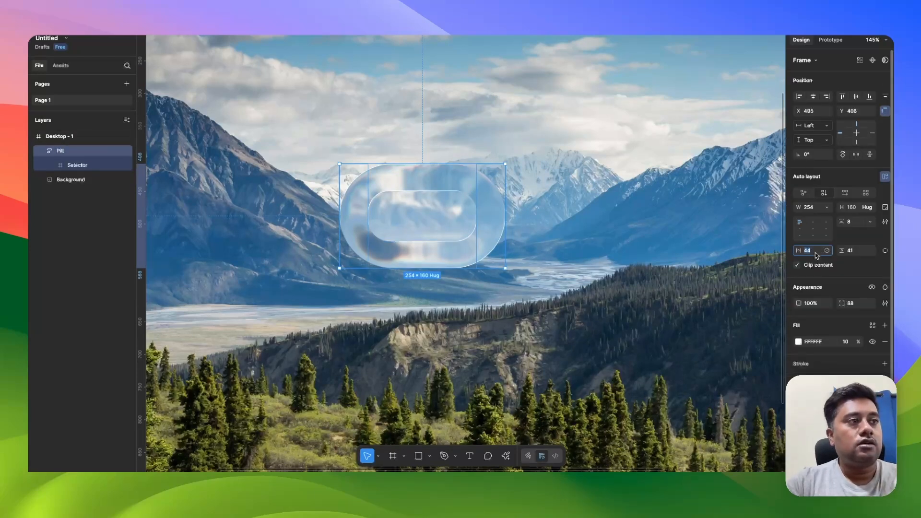
pyautogui.write('41')
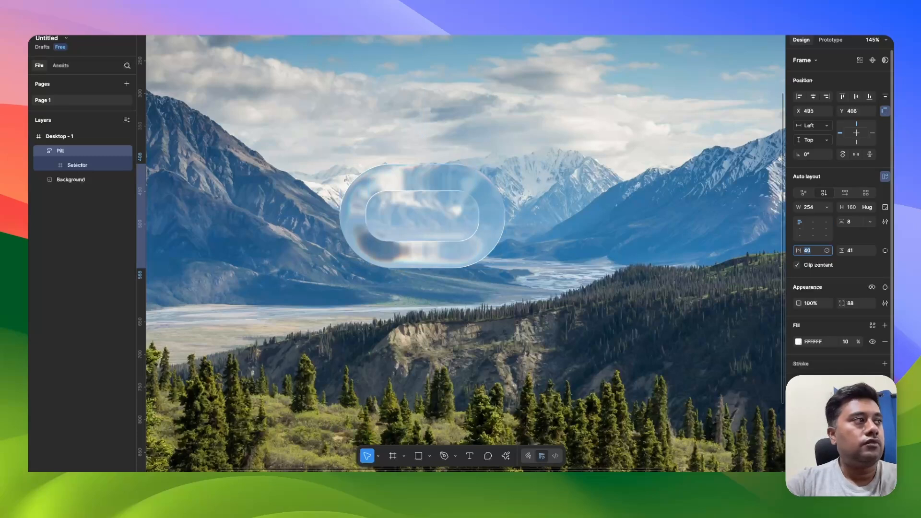
pyautogui.click(859, 252)
pyautogui.write('40')
pyautogui.press('Return')
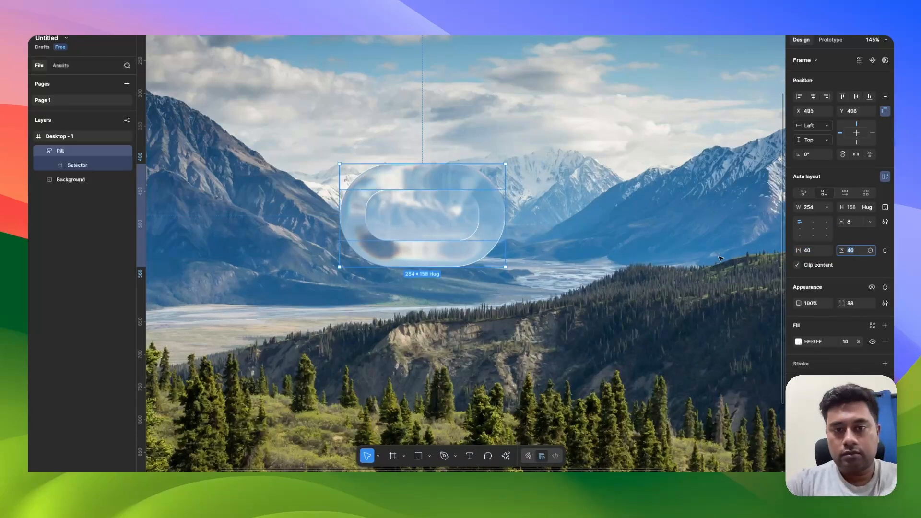
# Set the Selector frame's corner radius to 48 so its ends are fully rounded
pyautogui.click(424, 222)
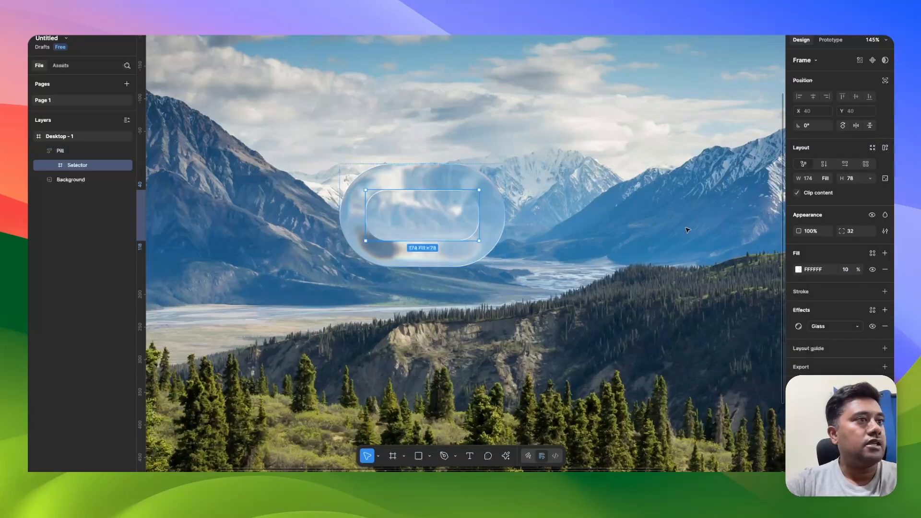
pyautogui.click(849, 231)
pyautogui.write('40')
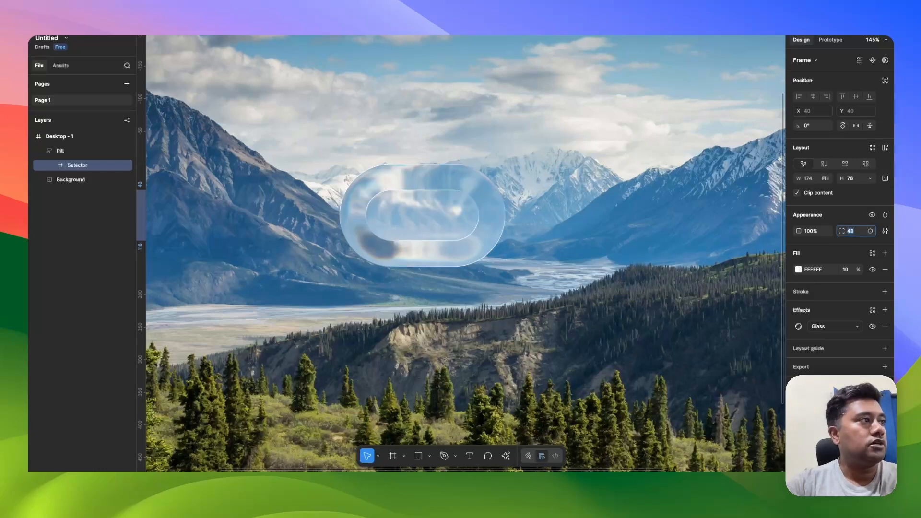
pyautogui.press('Return')
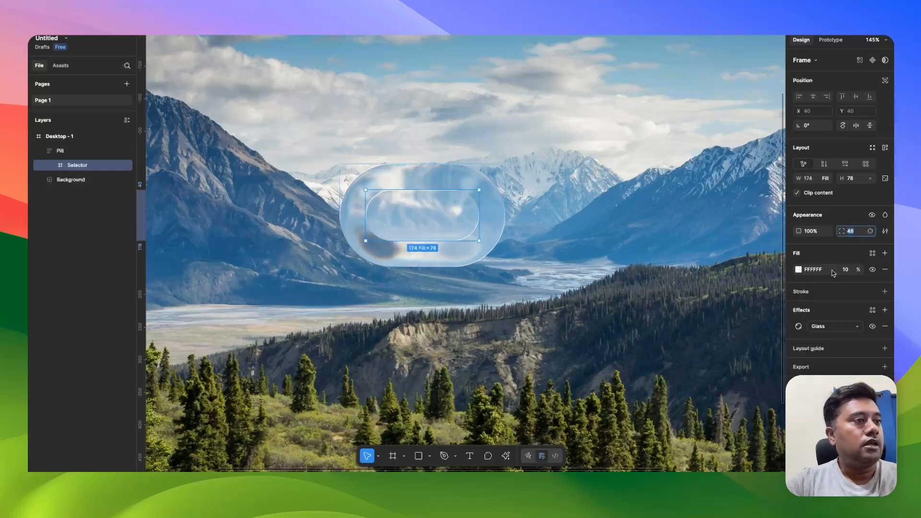
# Raise the frost of the Selector's Glass effect to about 51
pyautogui.click(799, 327)
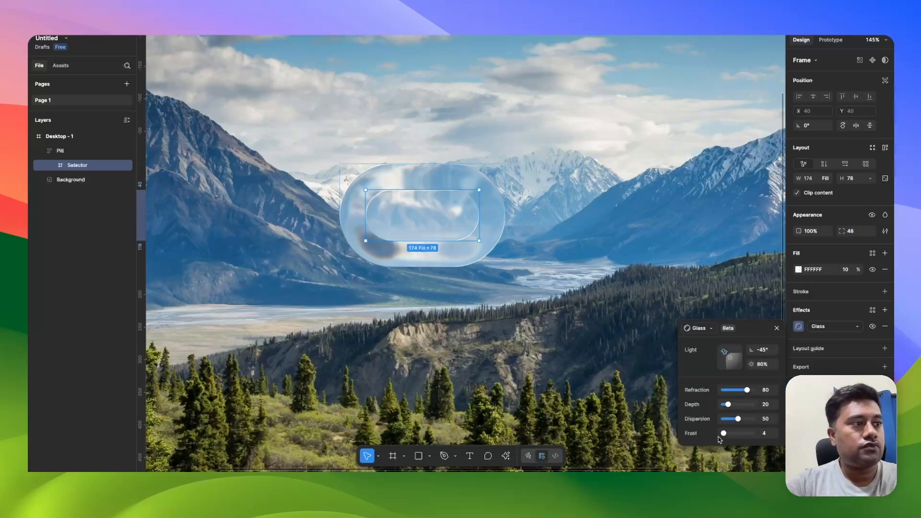
pyautogui.moveTo(723, 433); pyautogui.dragTo(735, 433)
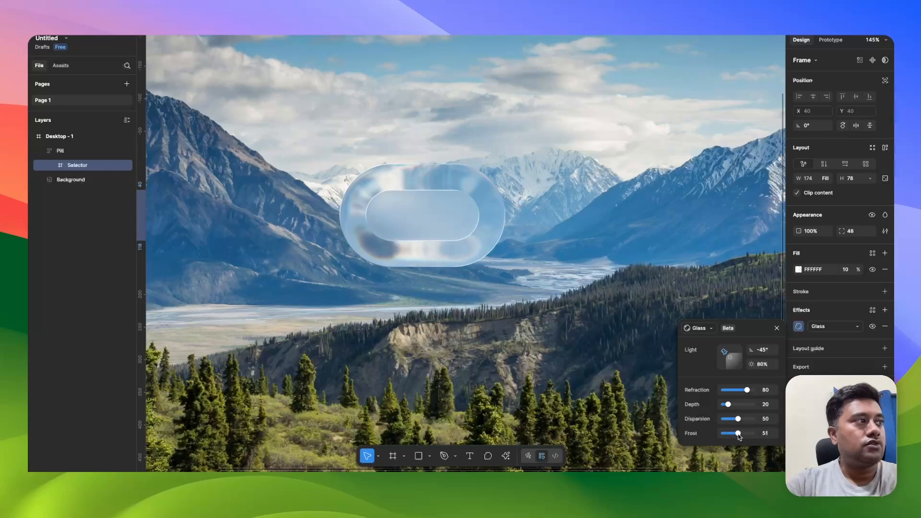
pyautogui.click(594, 309)
# Undo the duplication of the Selector frame inside the pill
pyautogui.scroll(-3, 594, 308)
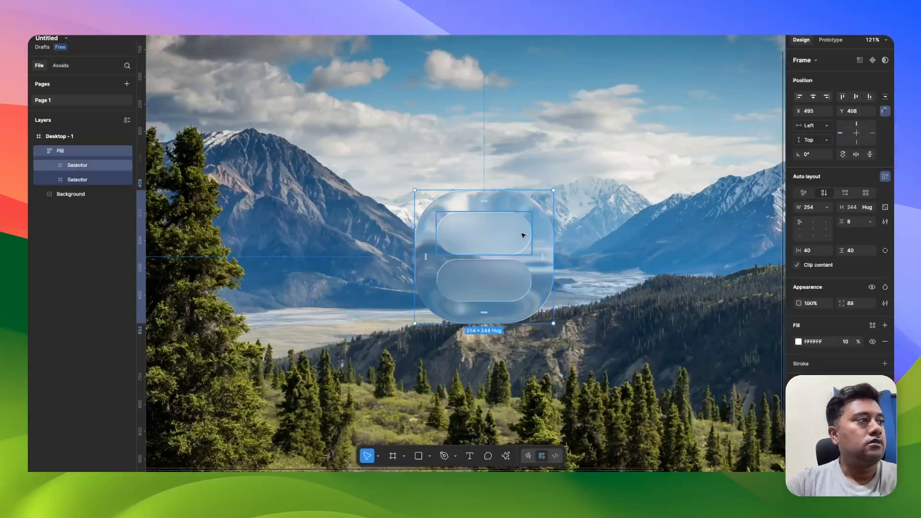
pyautogui.press('super+z')
pyautogui.press('super+z')
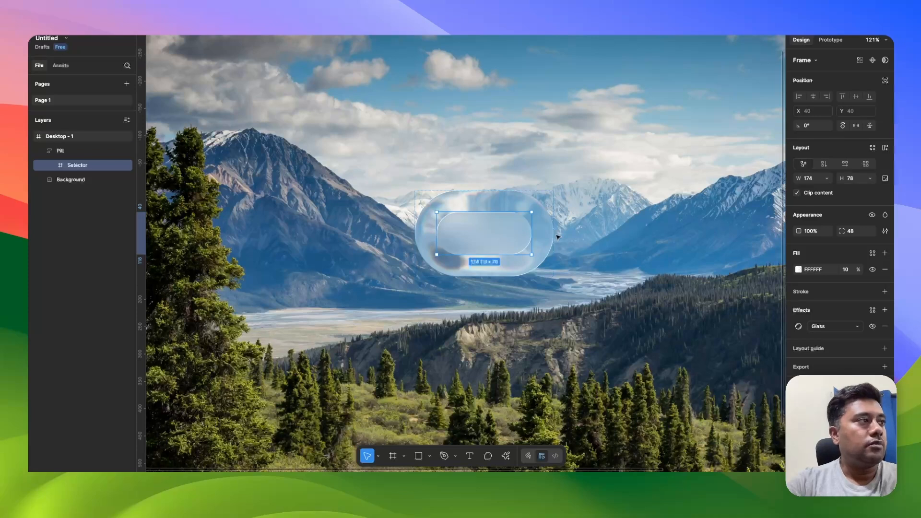
# Set the Selector frame's height to 88
pyautogui.click(851, 178)
pyautogui.write('80')
pyautogui.press('Return')
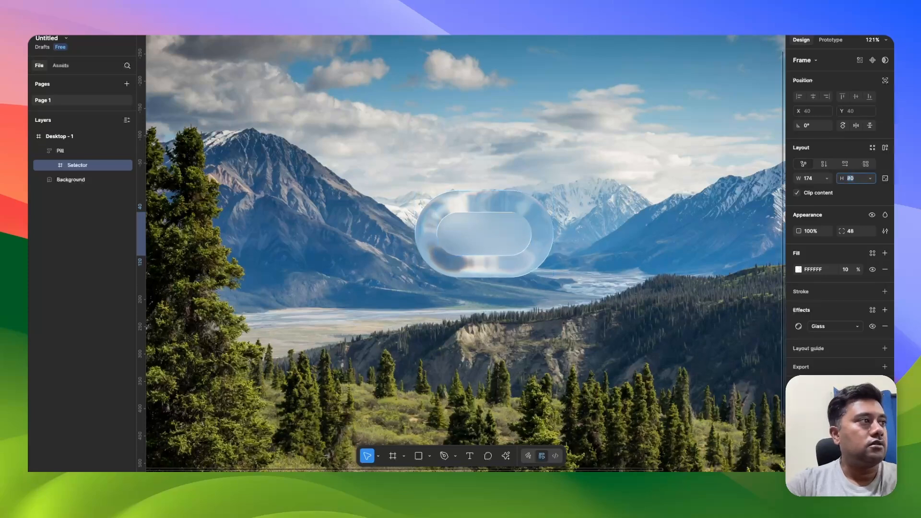
pyautogui.press('Up')
pyautogui.press('Up')
pyautogui.press('Up')
pyautogui.press('Up')
pyautogui.press('Up')
pyautogui.press('Up')
pyautogui.press('Up')
pyautogui.press('Up')
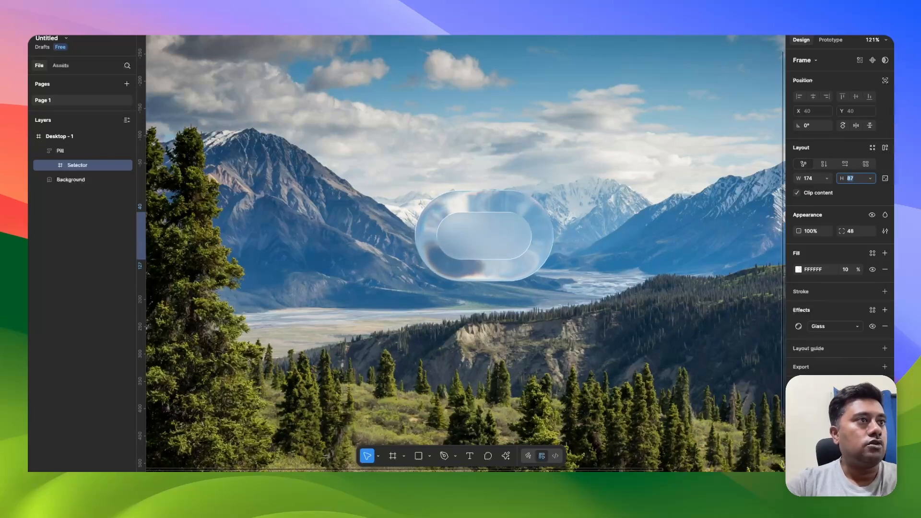
pyautogui.press('Up')
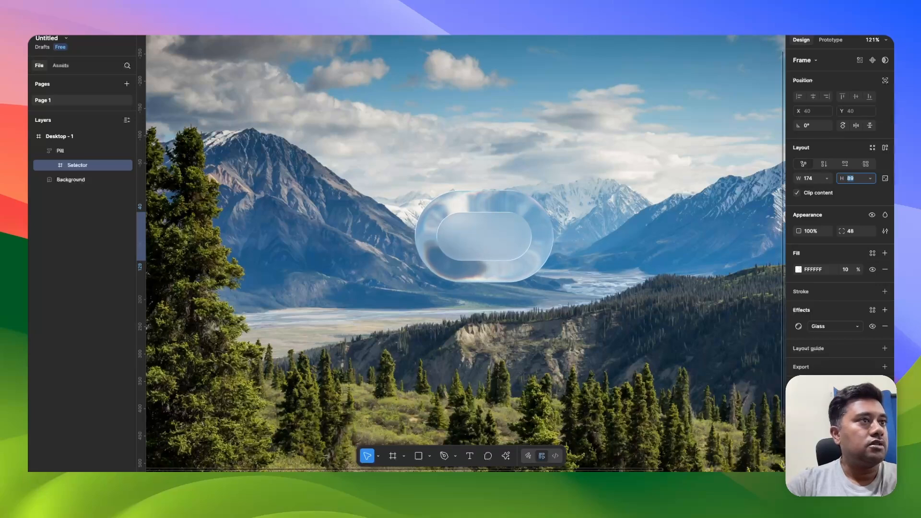
pyautogui.press('Down')
pyautogui.press('Escape')
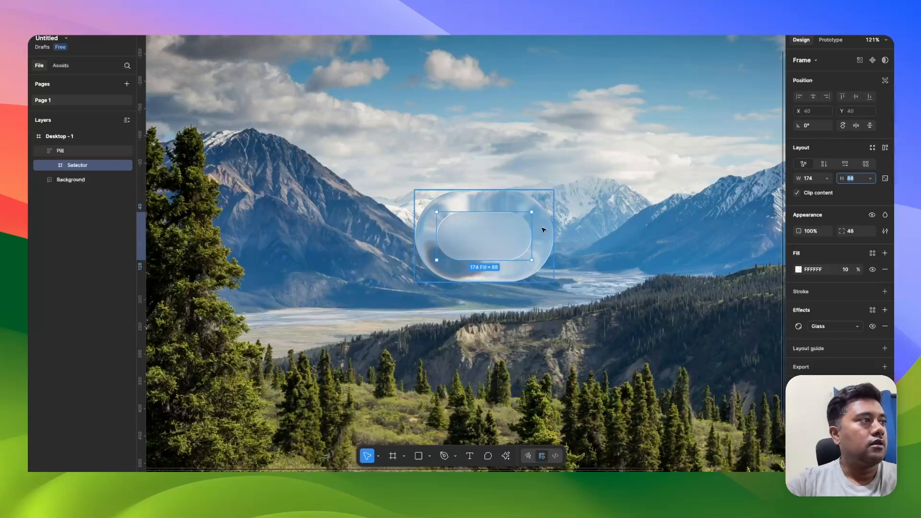
# Give the Selector a fixed width of 174 and switch the Pill's auto layout to horizontal flow
pyautogui.click(828, 178)
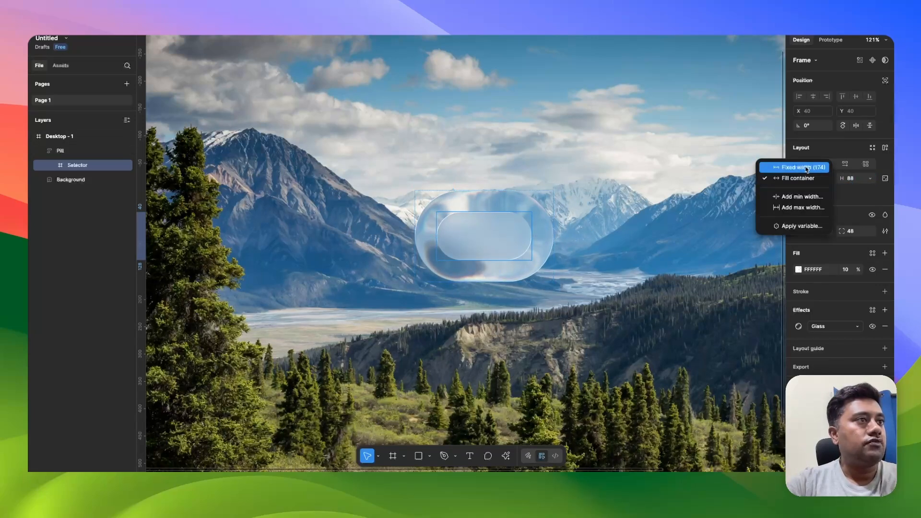
pyautogui.click(807, 168)
pyautogui.click(538, 212)
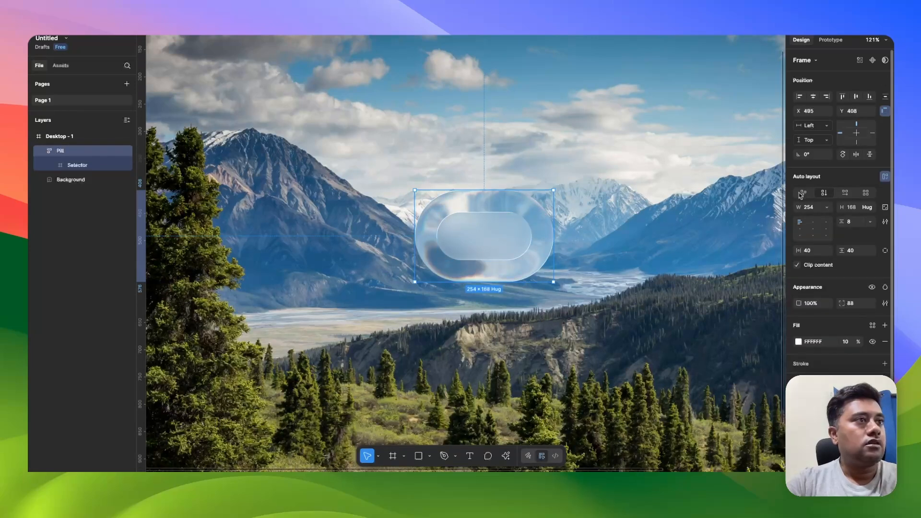
pyautogui.click(845, 192)
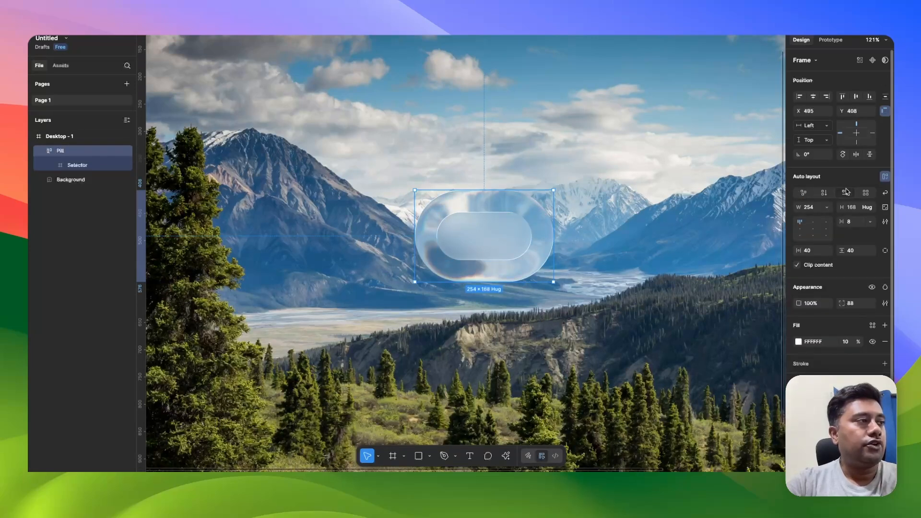
# Duplicate the Selector inside the pill, and remove and reapply the Pill's auto layout so it hugs both selectors
pyautogui.click(513, 240)
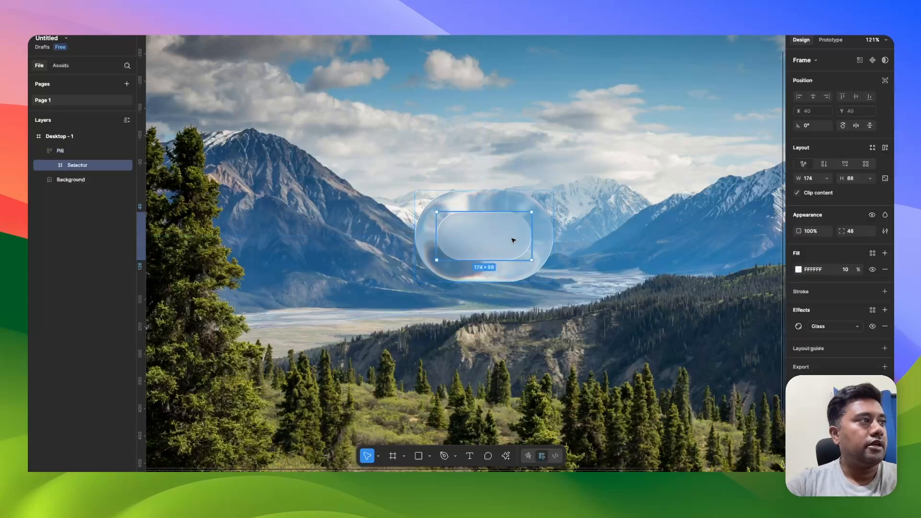
pyautogui.press('super+d')
pyautogui.click(531, 201)
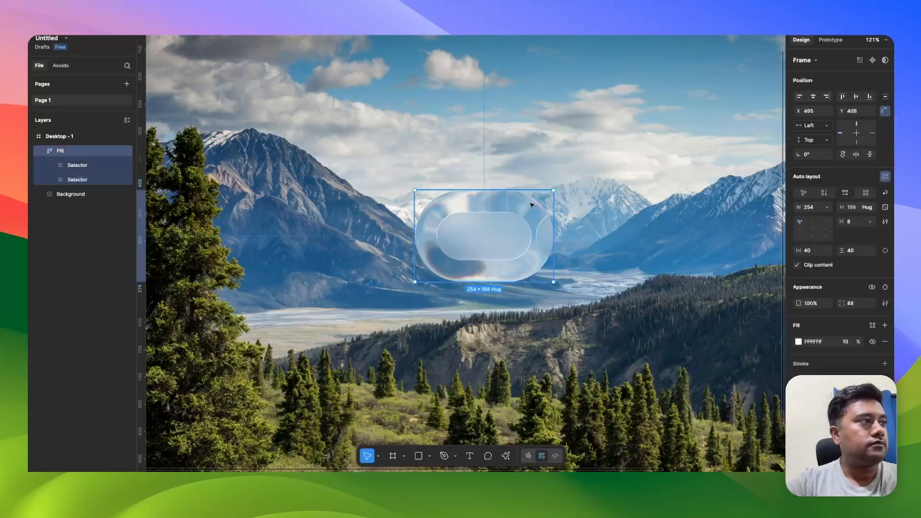
pyautogui.click(803, 192)
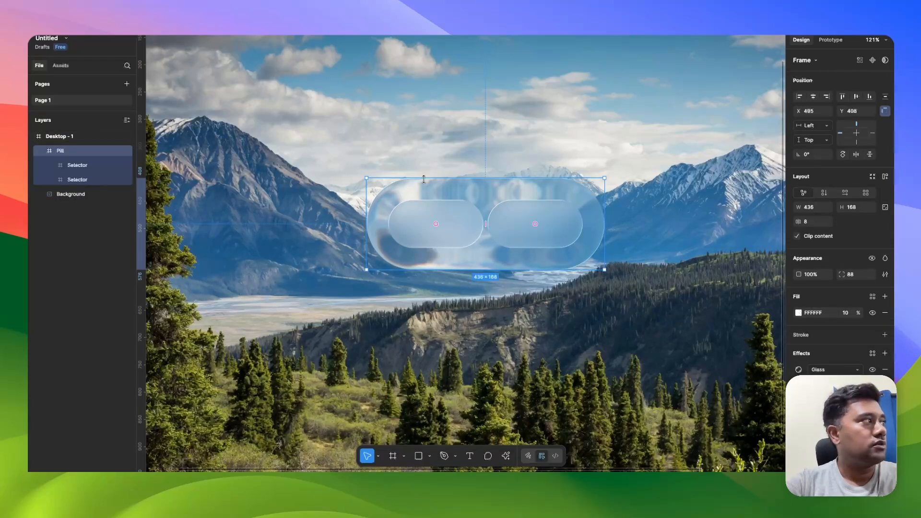
pyautogui.hotkey('shift', 'a')
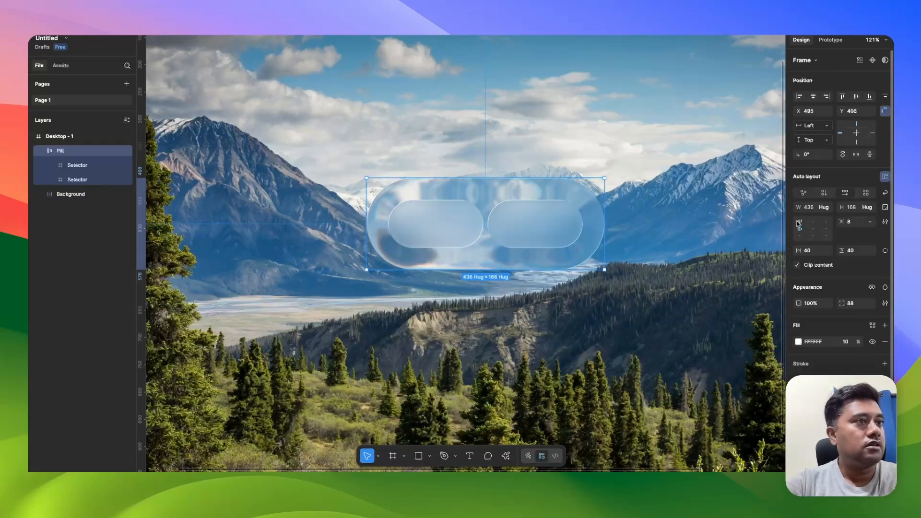
# Set the Pill's horizontal and vertical auto layout padding to 24
pyautogui.click(811, 251)
pyautogui.write('24')
pyautogui.press('Return')
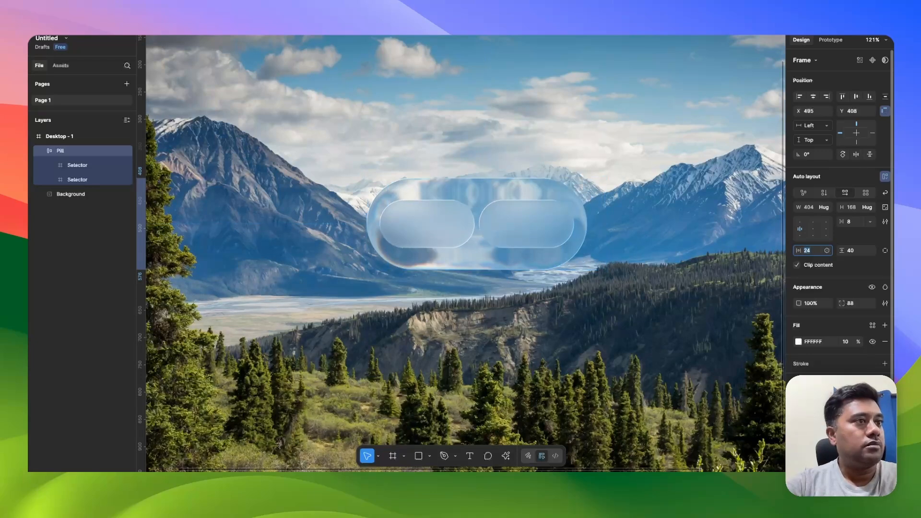
pyautogui.click(858, 251)
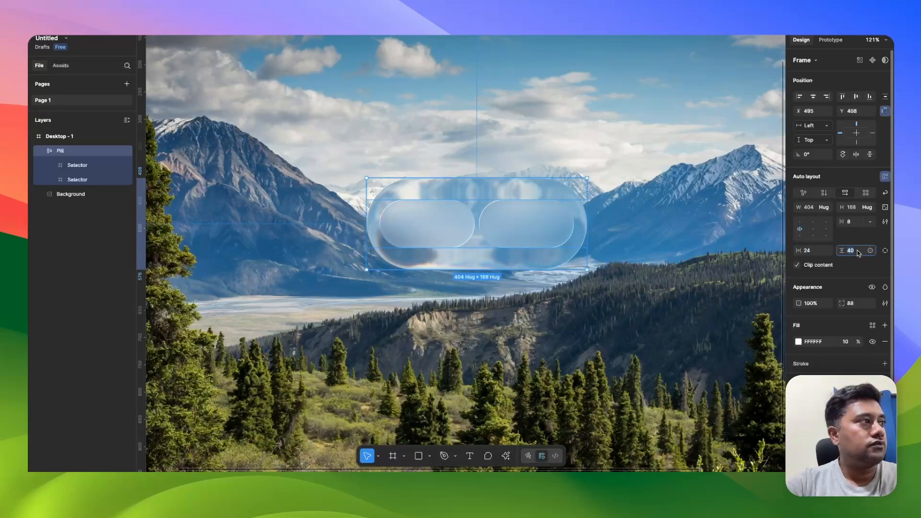
pyautogui.write('24')
pyautogui.press('Return')
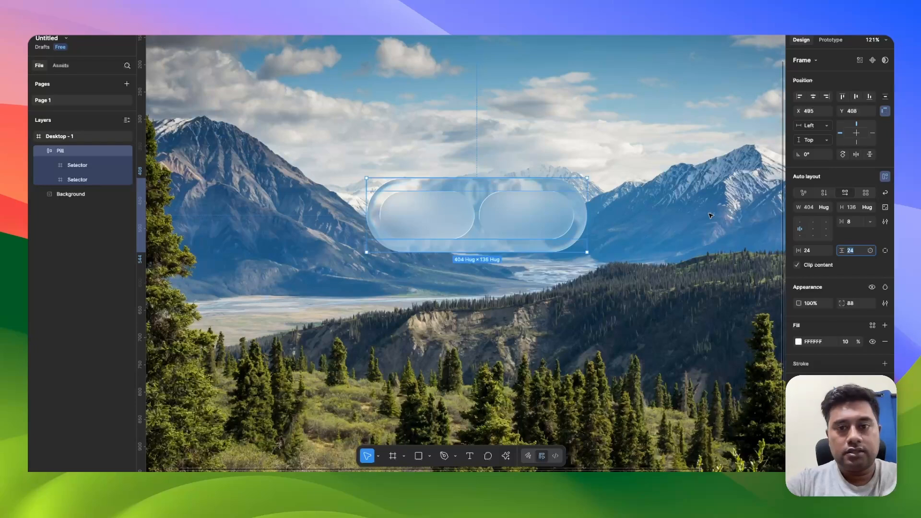
# Set the opacity of the right Selector inside the pill to 0%
pyautogui.hscroll(-1, 623, 211)
pyautogui.click(542, 201)
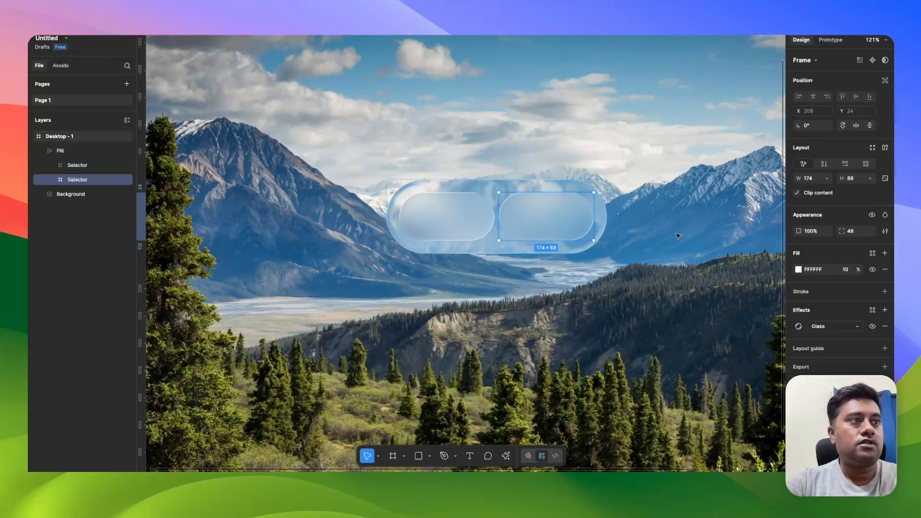
pyautogui.click(811, 231)
pyautogui.write('0')
pyautogui.press('Return')
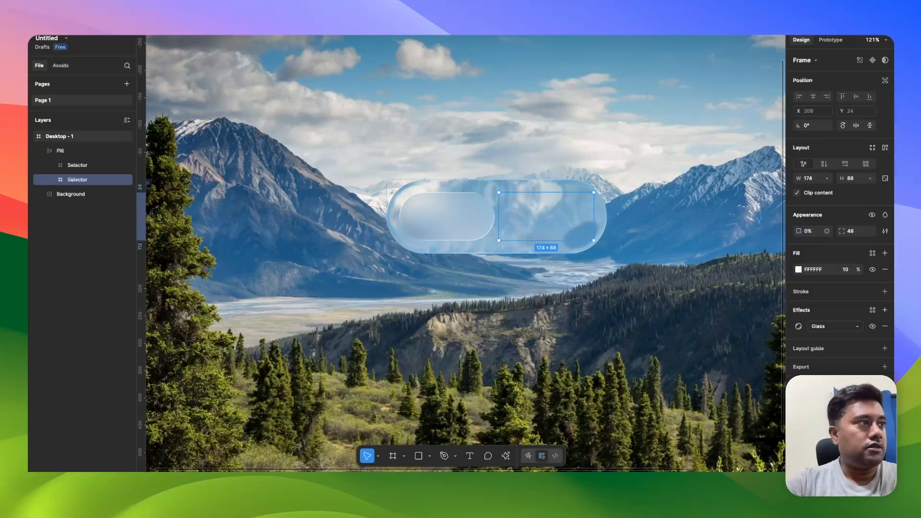
pyautogui.click(609, 156)
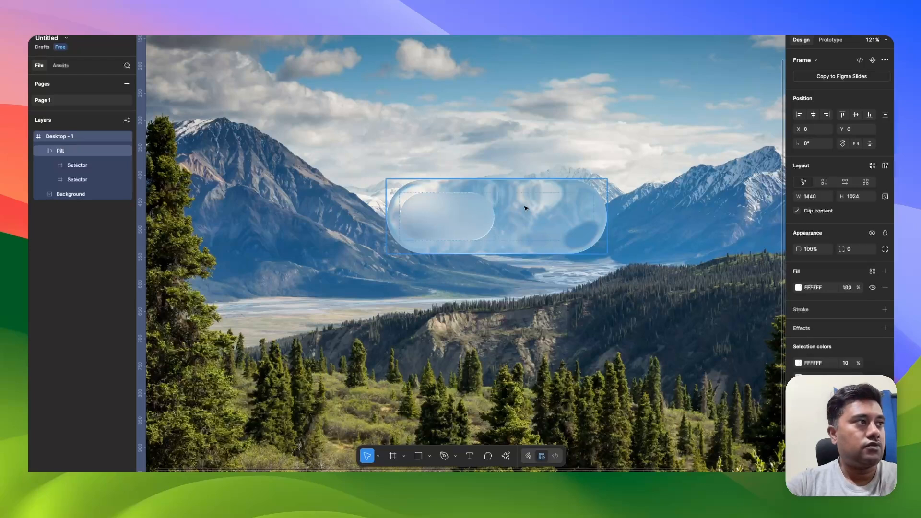
pyautogui.click(529, 152)
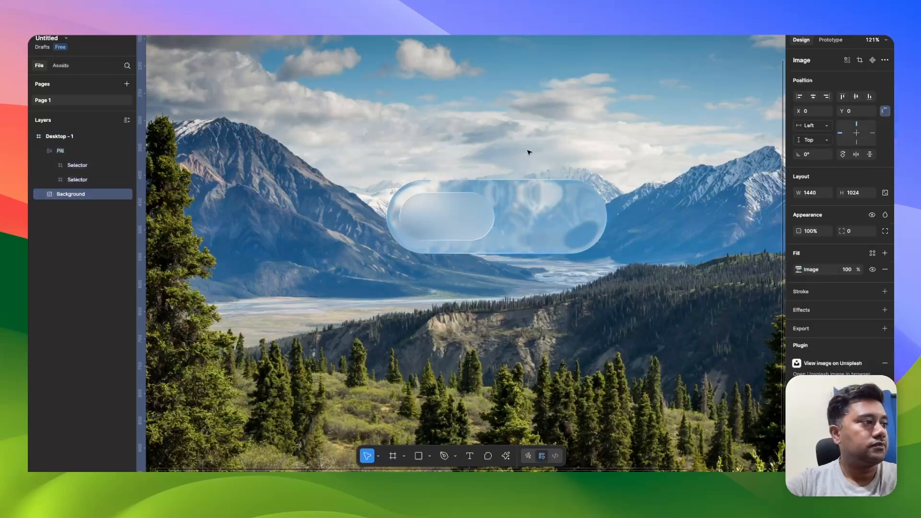
# Open the Lucide Icons plugin, search for "sun" and insert the plain sun icon
pyautogui.click(507, 456)
pyautogui.click(416, 335)
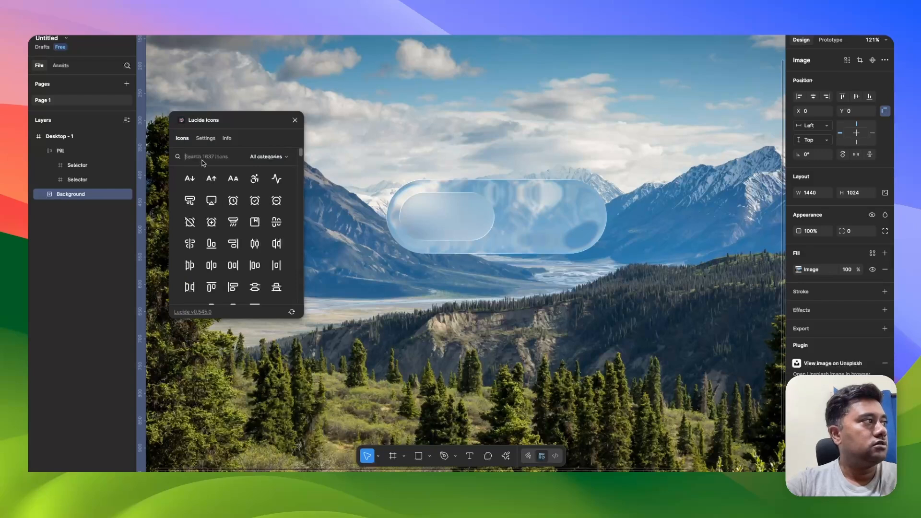
pyautogui.click(201, 157)
pyautogui.write('sun')
pyautogui.press('Escape')
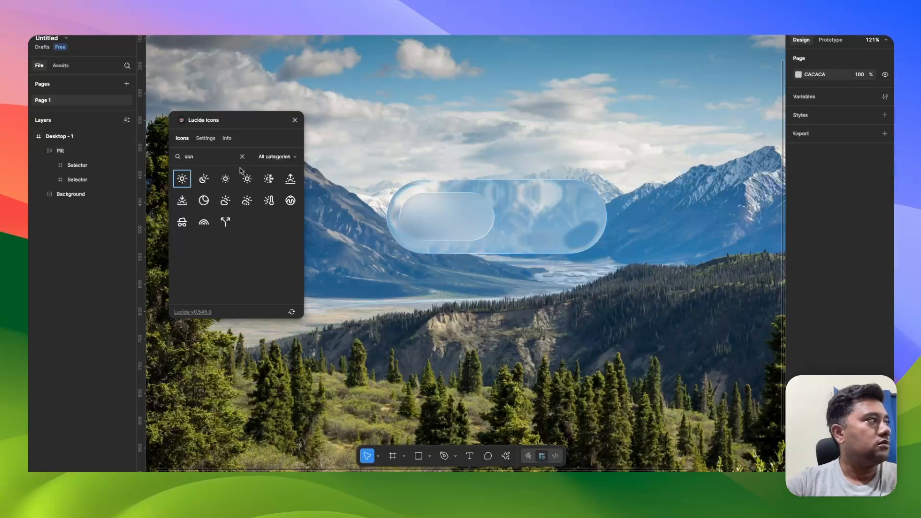
pyautogui.click(182, 178)
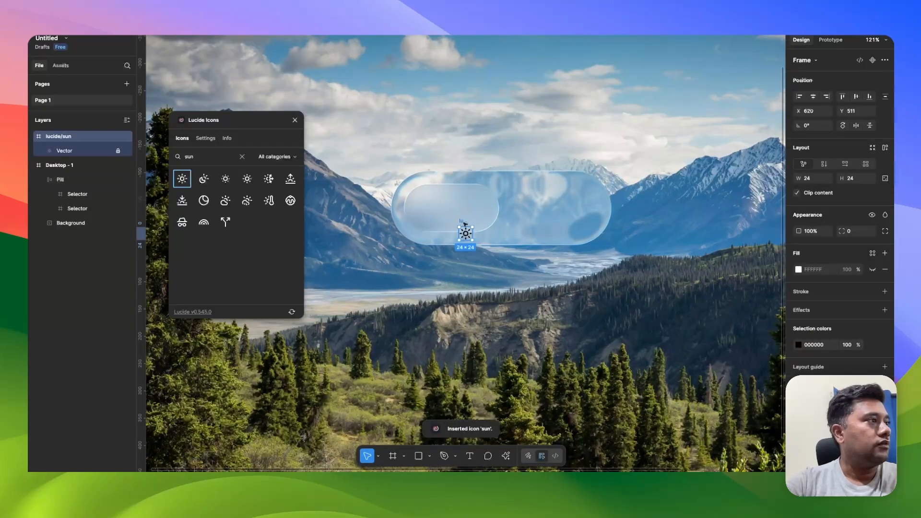
# Cut the sun icon from the canvas and paste it inside the left Selector of the pill
pyautogui.moveTo(464, 224); pyautogui.dragTo(464, 306)
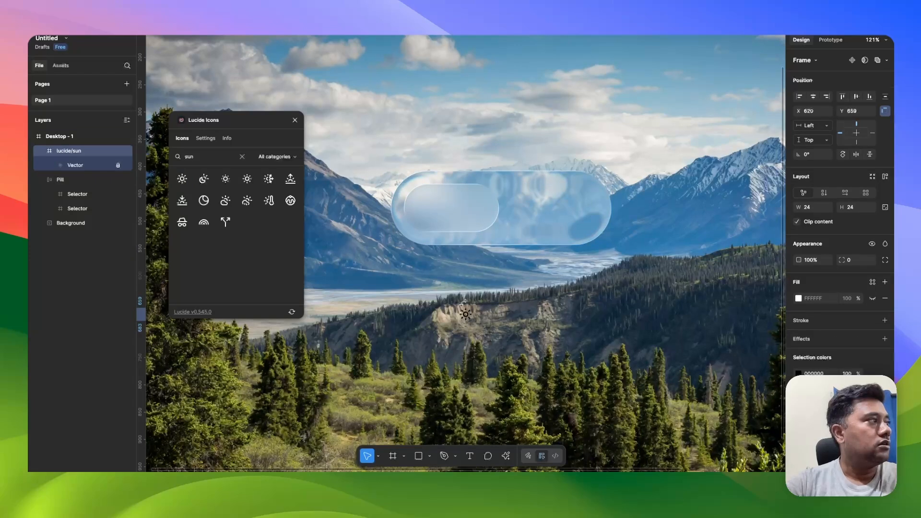
pyautogui.press('Delete')
pyautogui.click(469, 201)
pyautogui.press('super+v')
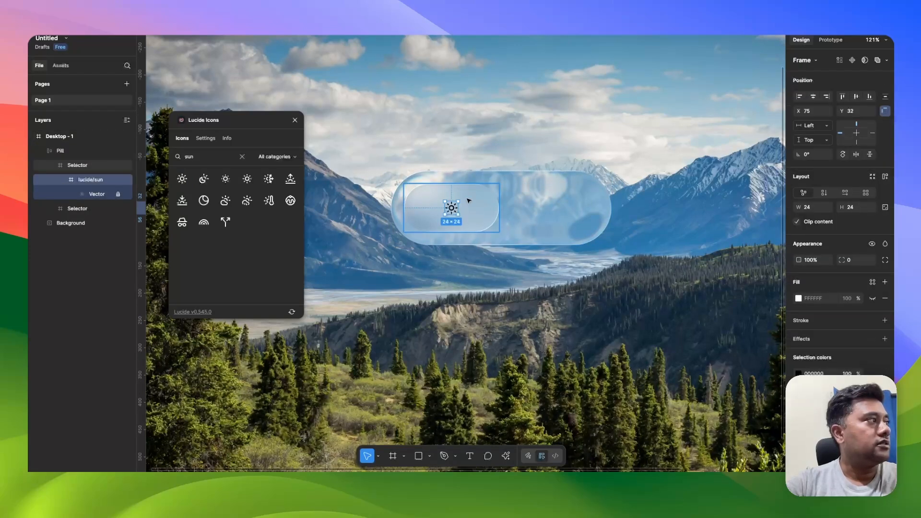
# Try to scale the sun icon by a factor of 1.5, and undo it
pyautogui.scroll(3, 450, 207)
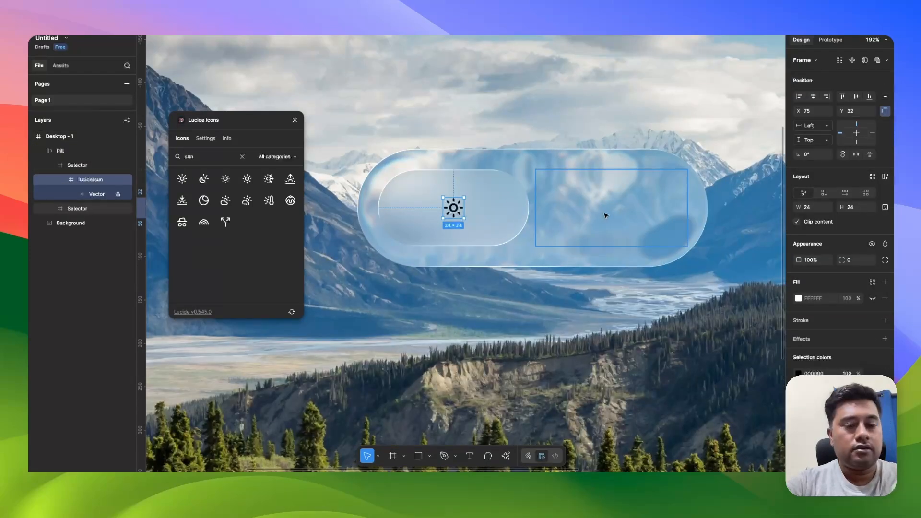
pyautogui.press('k')
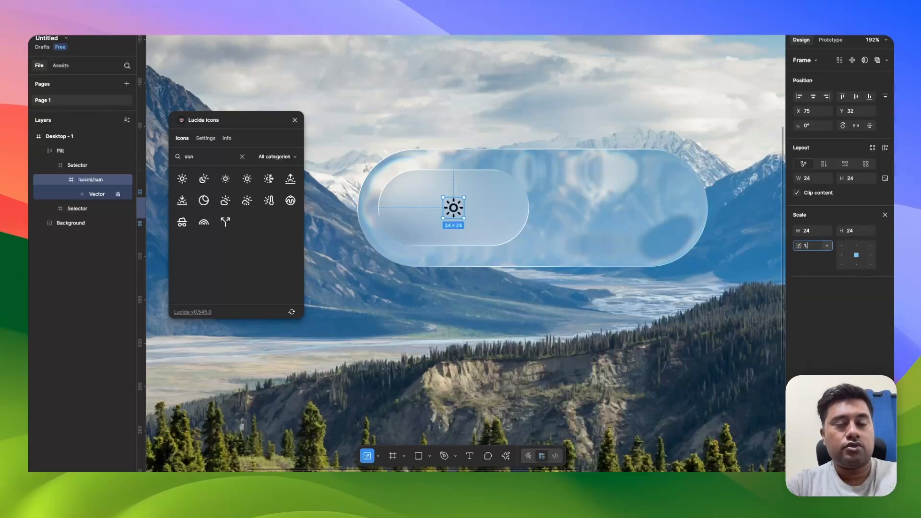
pyautogui.write('.5')
pyautogui.press('Return')
pyautogui.press('super+z')
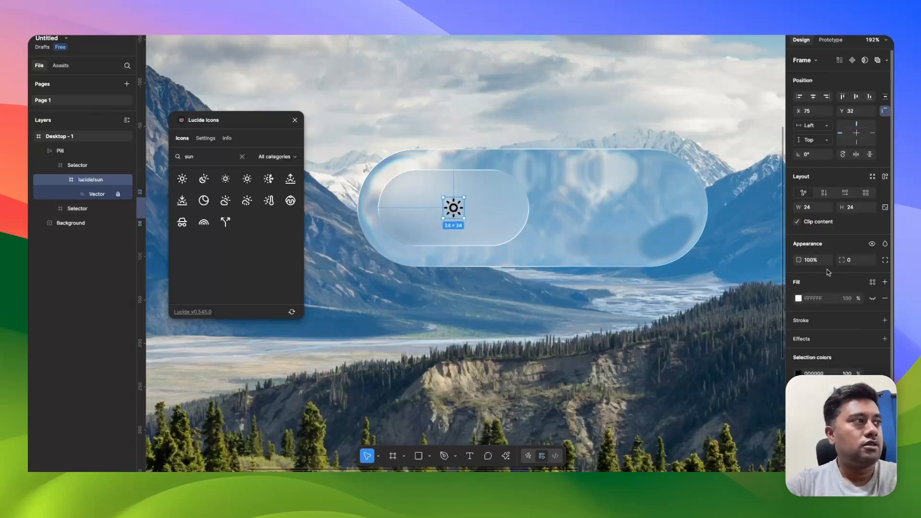
# Scale the sun icon by 2x to 48 × 48
pyautogui.press('k')
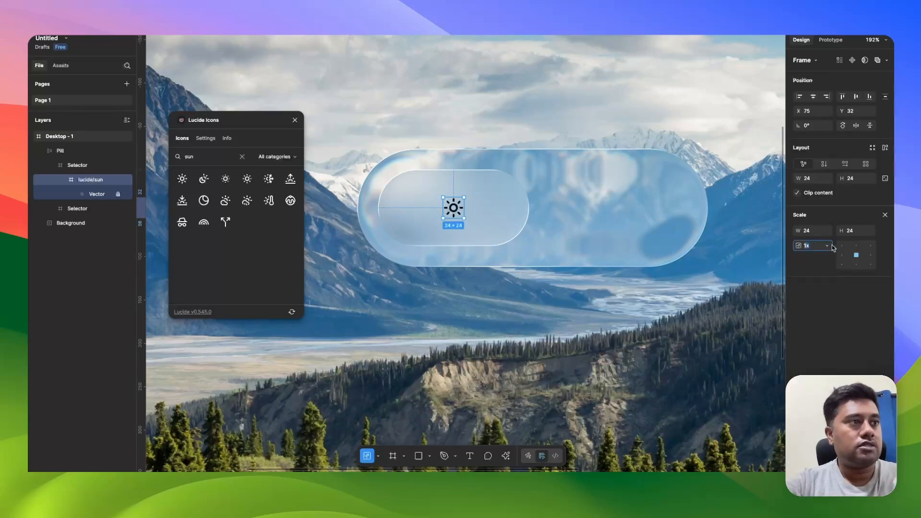
pyautogui.click(813, 245)
pyautogui.click(825, 261)
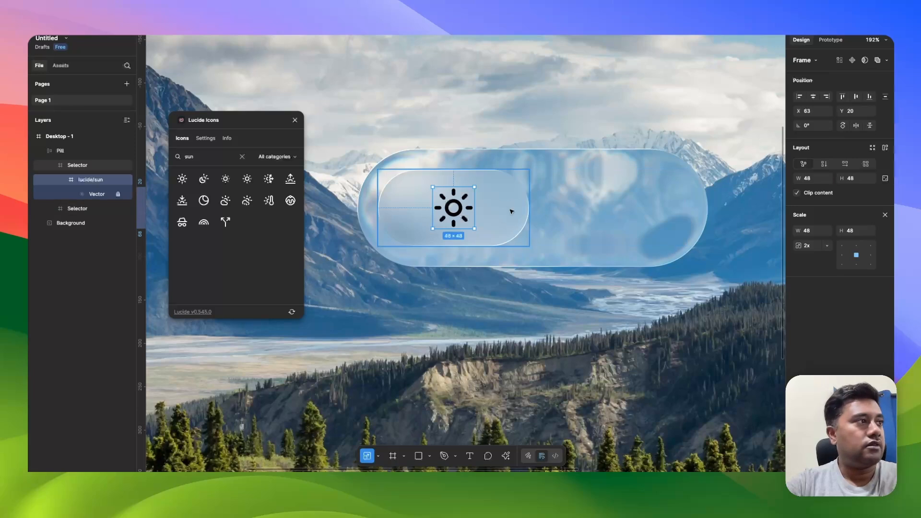
# Search Lucide Icons for "moon", insert the plain moon icon and move it onto the sky above the pill
pyautogui.click(497, 219)
pyautogui.hscroll(2, 495, 215)
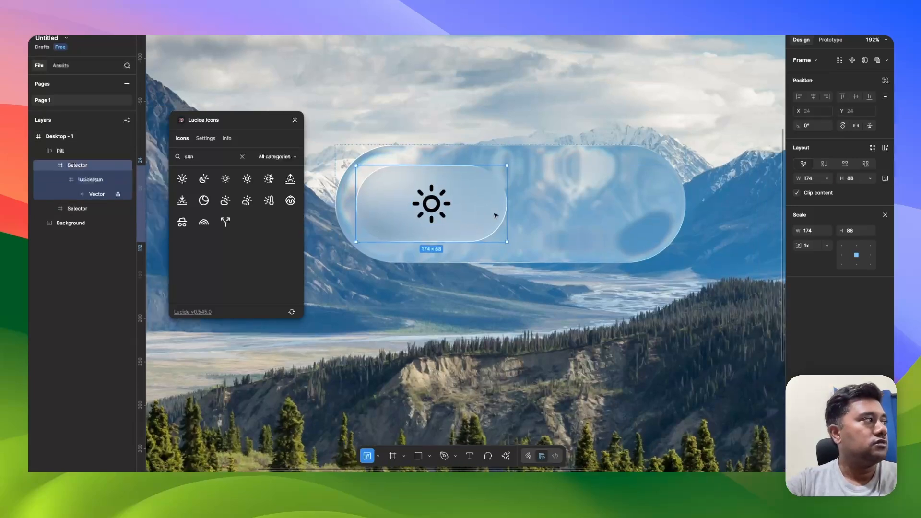
pyautogui.click(209, 158)
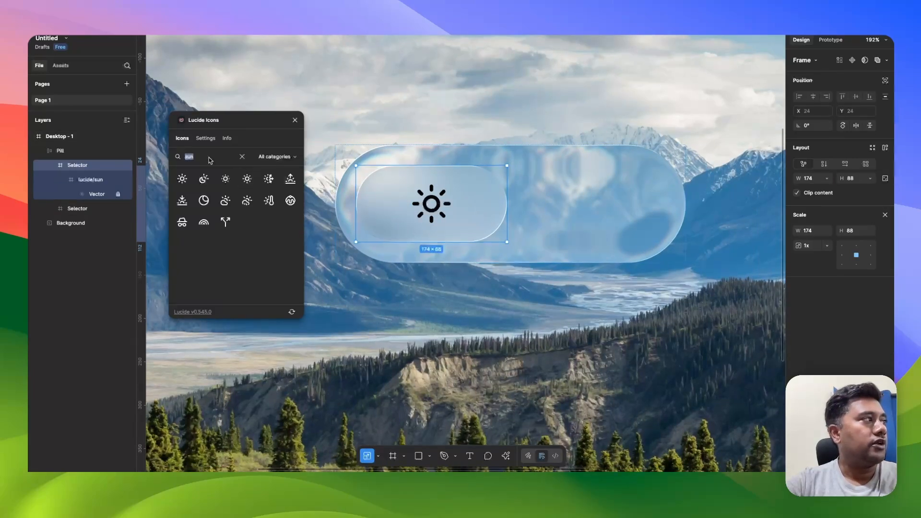
pyautogui.write('moon')
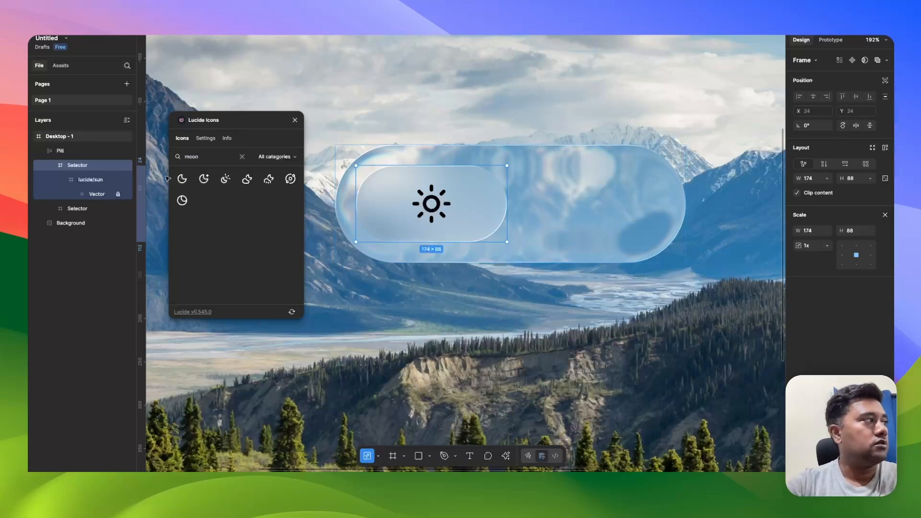
pyautogui.click(183, 179)
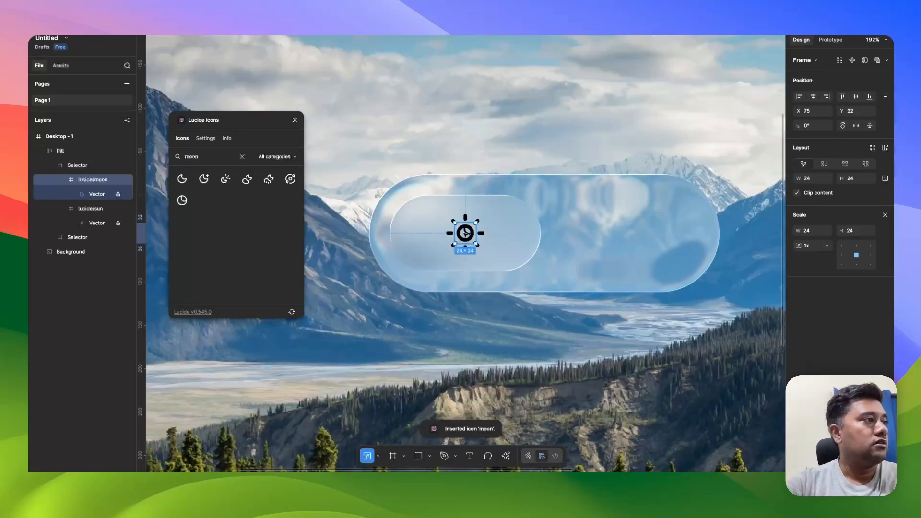
pyautogui.moveTo(462, 128); pyautogui.dragTo(447, 93)
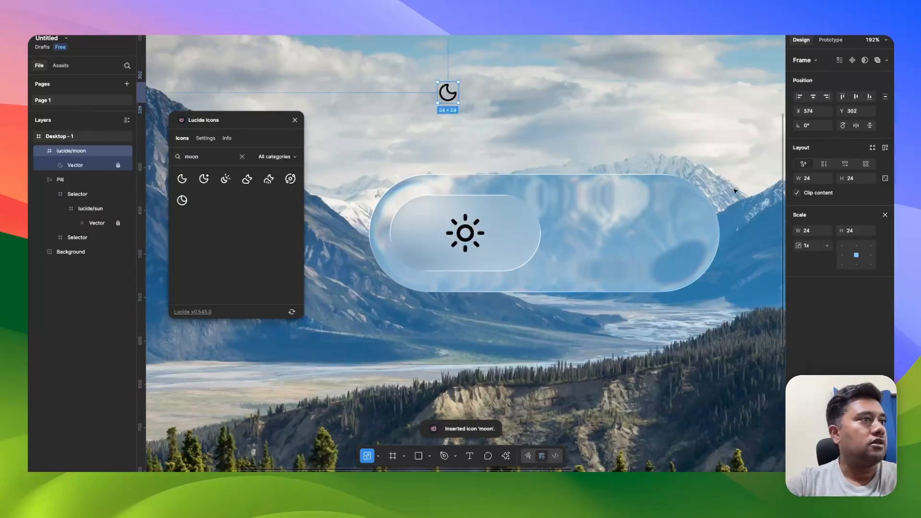
# Scale the moon icon by 2x to 48 × 48 and move it into the transparent right Selector
pyautogui.click(826, 245)
pyautogui.click(819, 256)
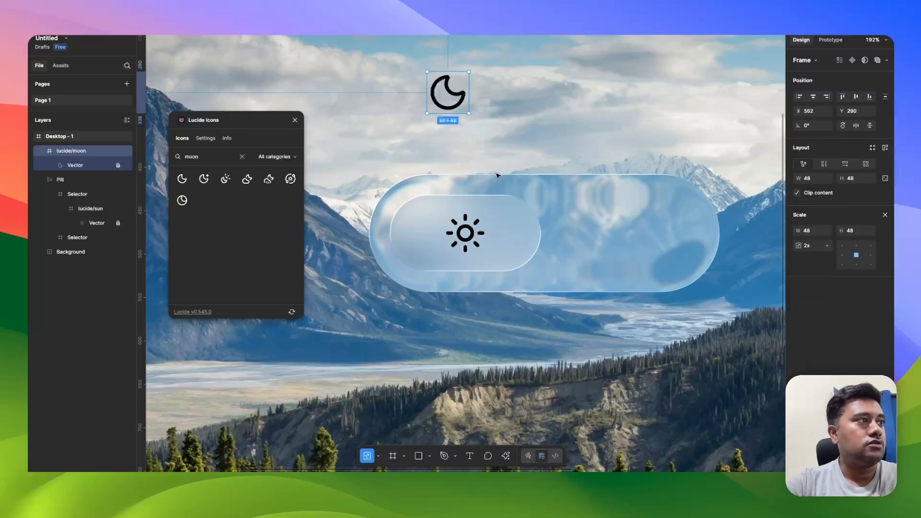
pyautogui.hscroll(2, 501, 136)
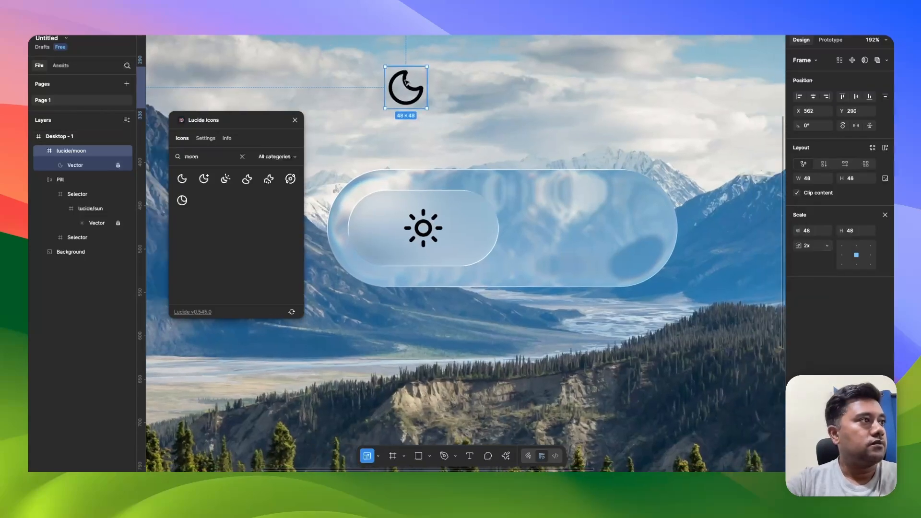
pyautogui.moveTo(406, 83); pyautogui.dragTo(575, 230)
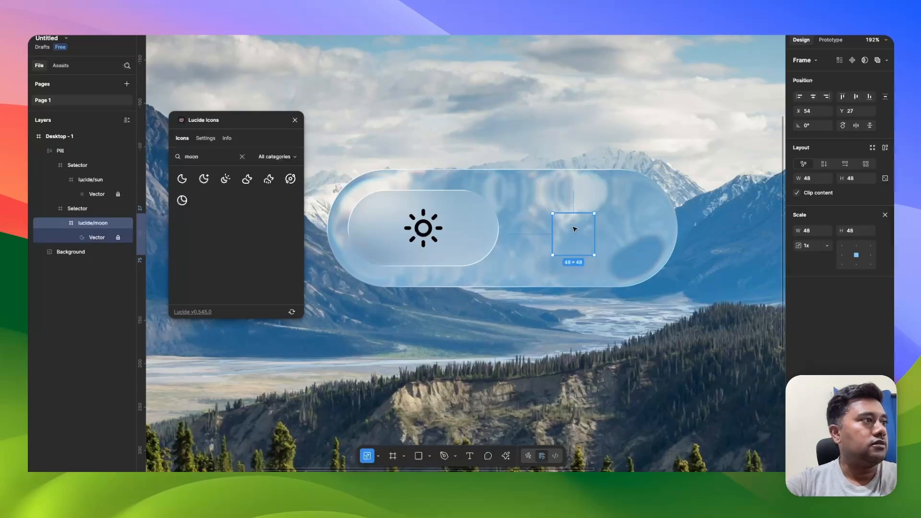
# Remove auto layout from the Pill frame
pyautogui.click(62, 152)
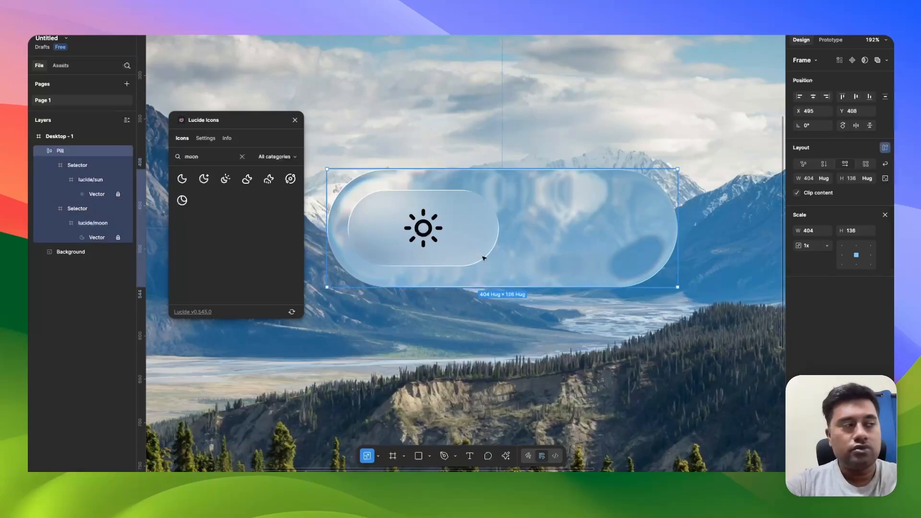
pyautogui.hotkey('alt', 'shift', 'a')
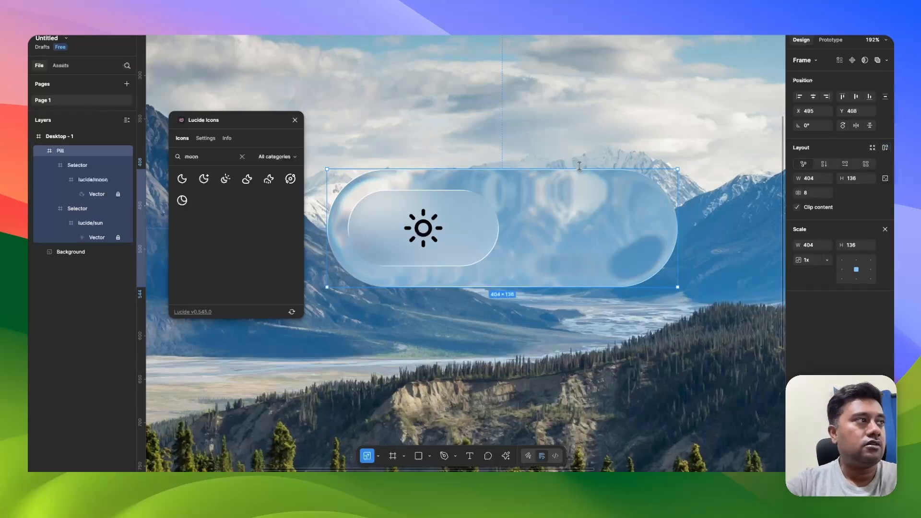
# Try to move the moon icon's layer out of its Selector directly into the Pill, and undo the move
pyautogui.hscroll(-3, 580, 165)
pyautogui.click(81, 180)
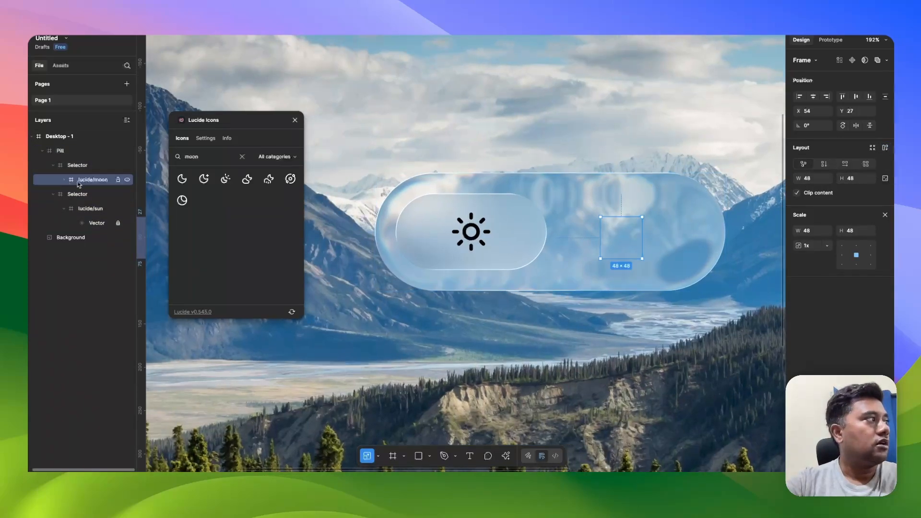
pyautogui.moveTo(96, 184); pyautogui.dragTo(89, 163)
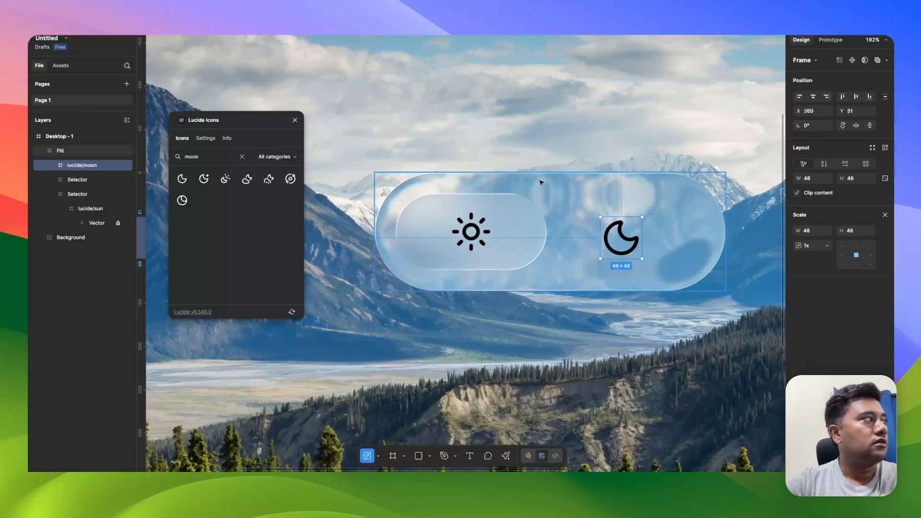
pyautogui.press('super+z')
# Center the moon icon horizontally and vertically in its Selector, and move its layer out into the Pill
pyautogui.click(812, 97)
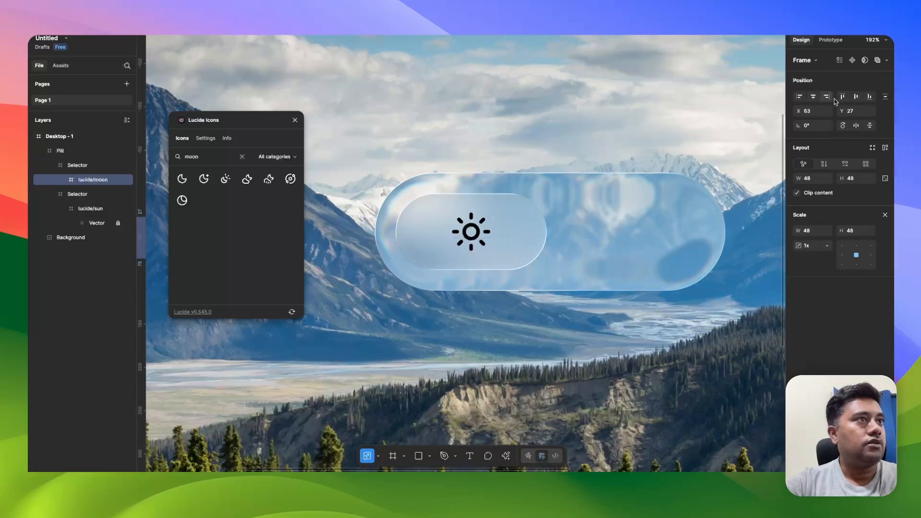
pyautogui.click(854, 97)
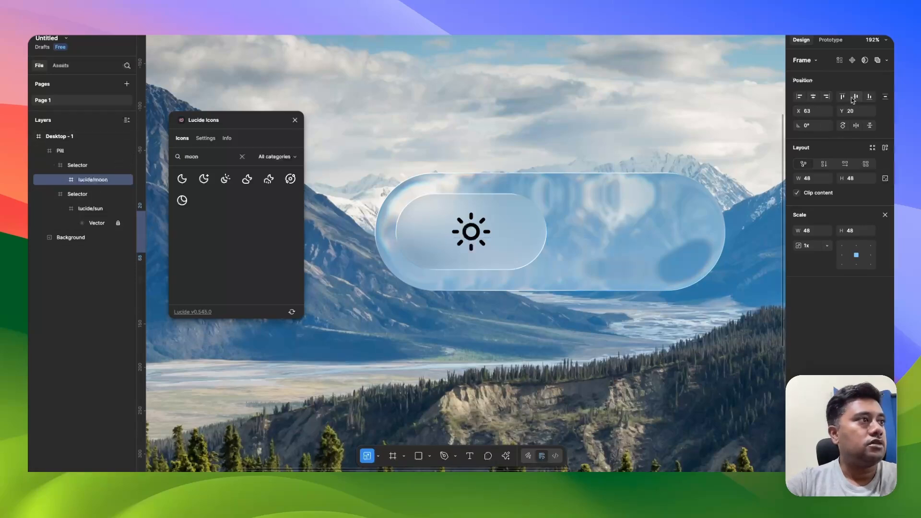
pyautogui.moveTo(90, 185); pyautogui.dragTo(88, 164)
# Delete the empty, transparent right Selector from the Pill
pyautogui.click(87, 181)
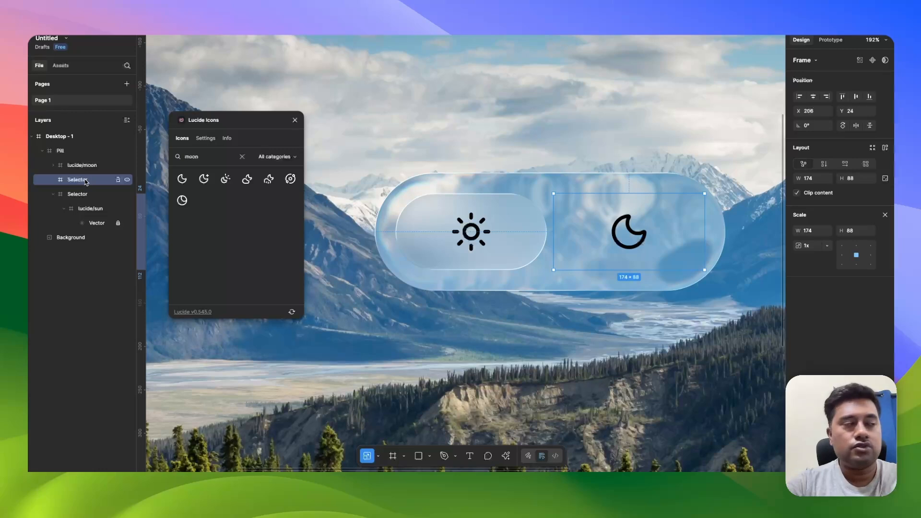
pyautogui.press('Delete')
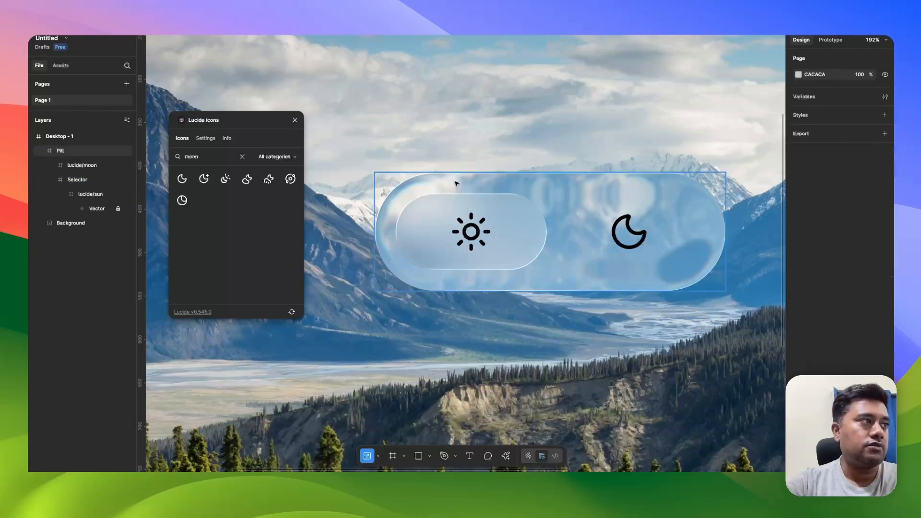
# Move the sun icon's layer out of its Selector directly into the Pill, between the moon icon and the Selector
pyautogui.doubleClick(537, 226)
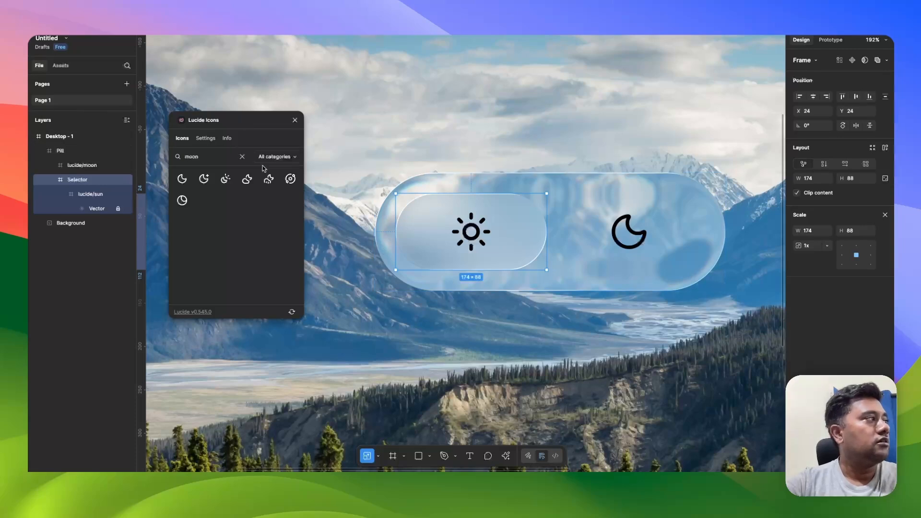
pyautogui.click(81, 194)
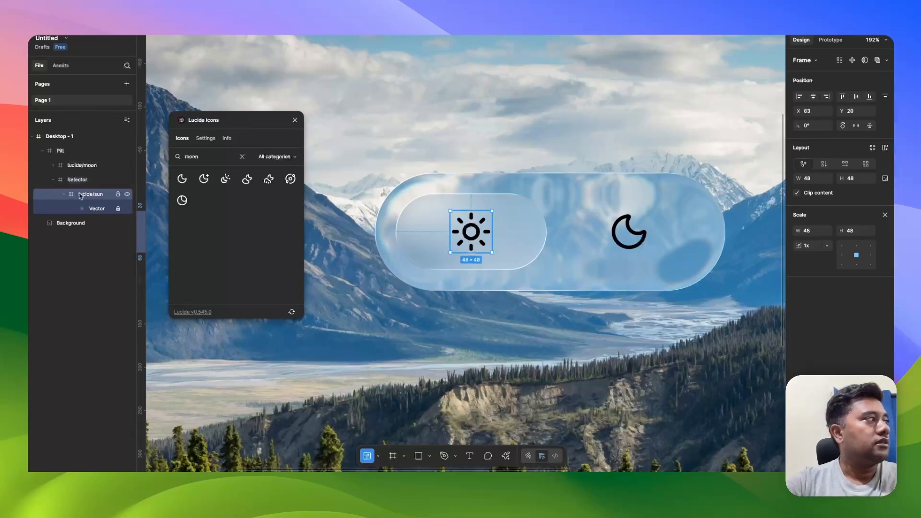
pyautogui.click(65, 194)
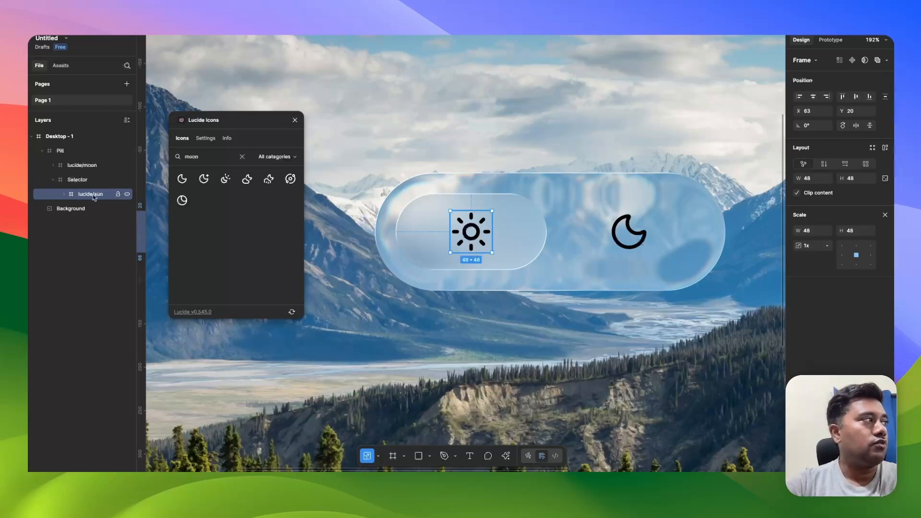
pyautogui.moveTo(93, 196); pyautogui.dragTo(78, 171)
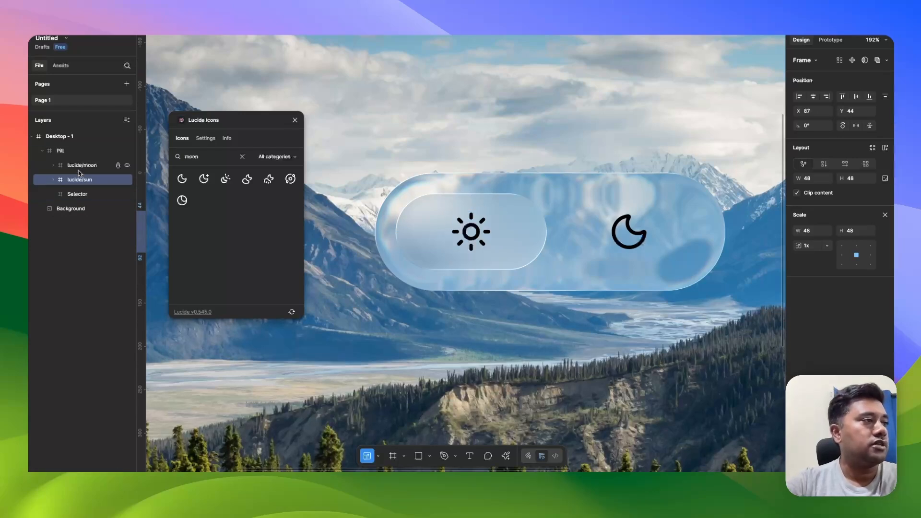
# Recolor the sun and moon icons white, and close the Lucide Icons plugin
pyautogui.keyDown('shift'); pyautogui.click(76, 167); pyautogui.keyUp('shift')
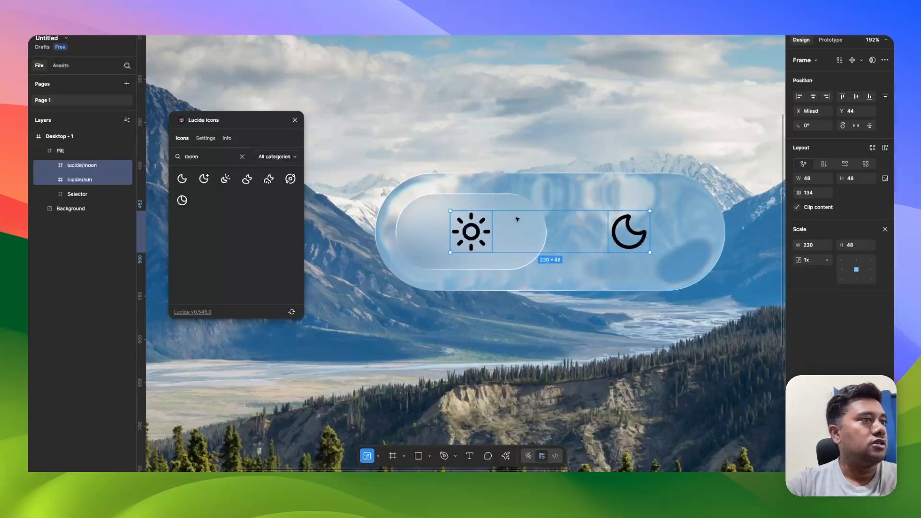
pyautogui.press('v')
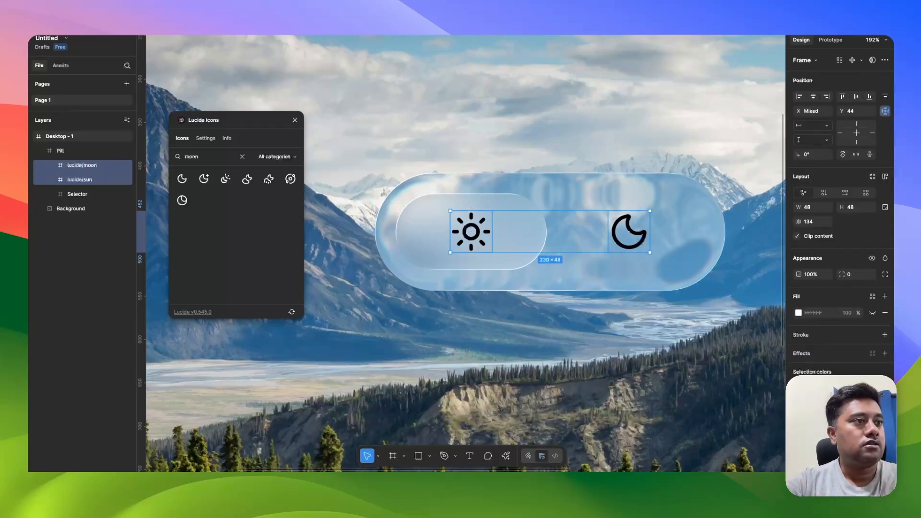
pyautogui.press('Escape')
pyautogui.press('Escape')
pyautogui.hotkey('shift', '2')
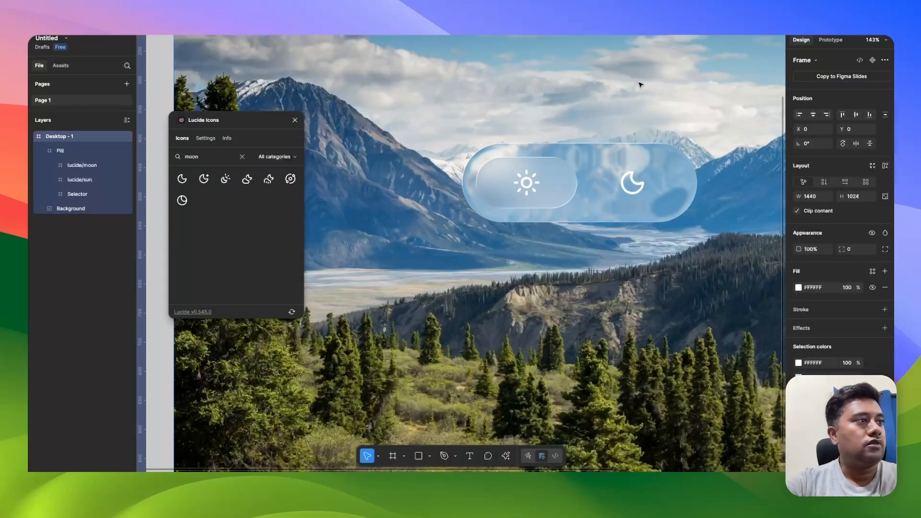
pyautogui.hscroll(2, 640, 85)
pyautogui.scroll(1, 641, 85)
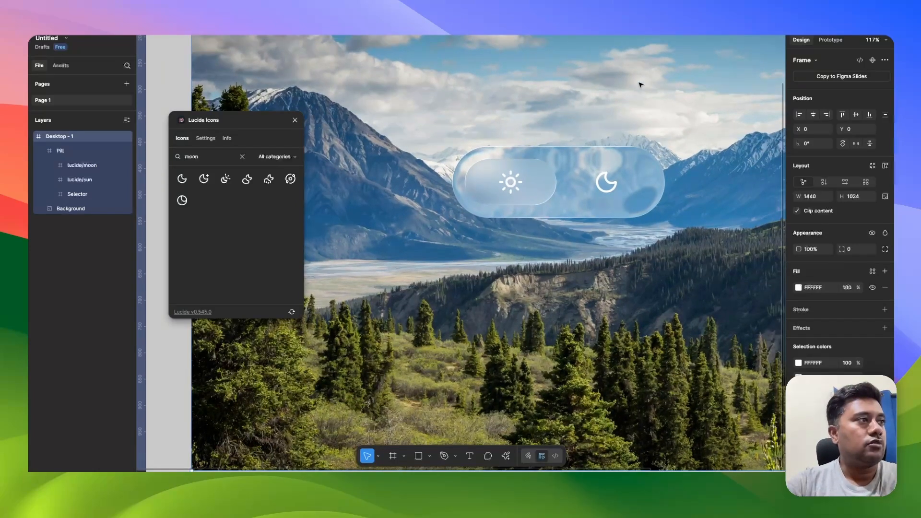
pyautogui.hscroll(3, 641, 85)
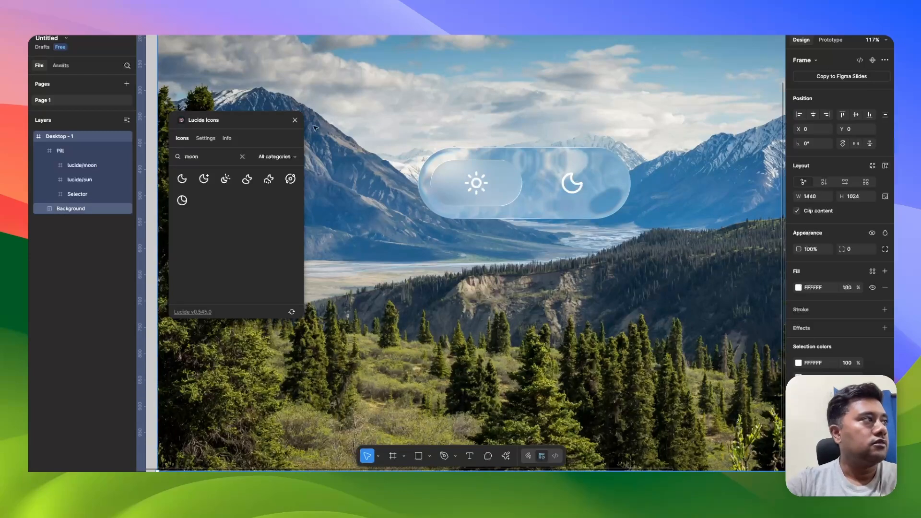
pyautogui.click(295, 120)
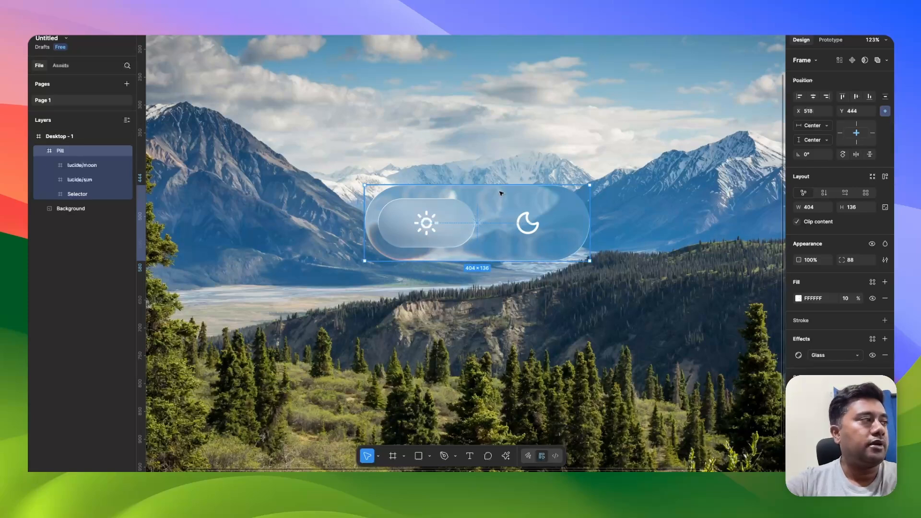
# Resize the Selector to 174 × 104 with a corner radius of 64, and position it at X 16, Y 16 in the Pill
pyautogui.click(436, 217)
pyautogui.scroll(5, 435, 214)
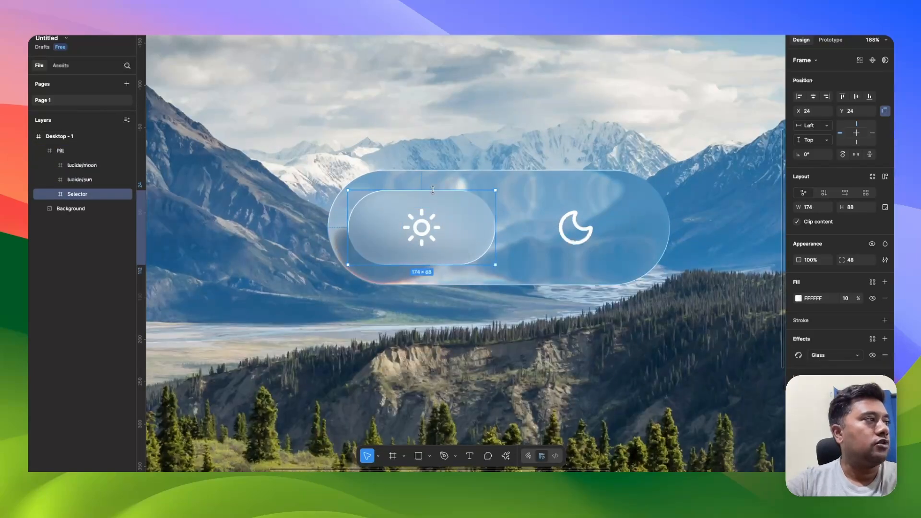
pyautogui.moveTo(433, 190); pyautogui.dragTo(437, 181)
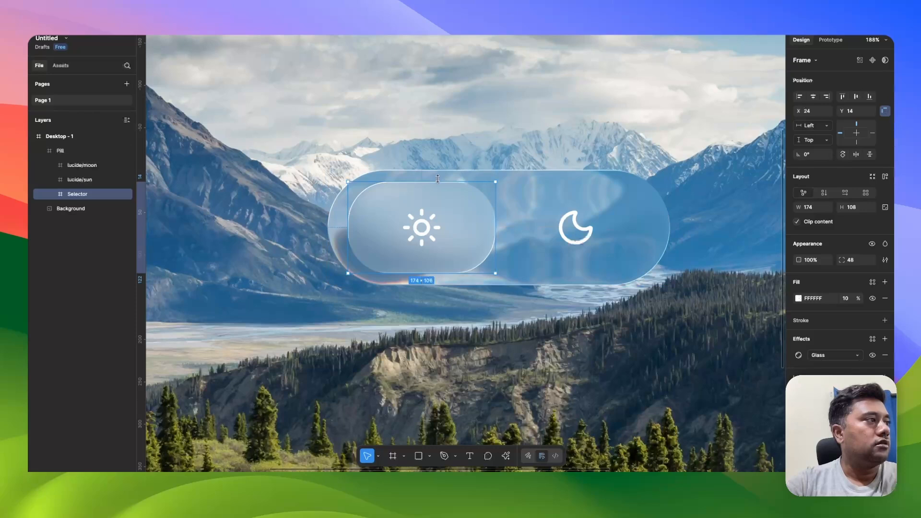
pyautogui.moveTo(436, 183); pyautogui.dragTo(437, 186)
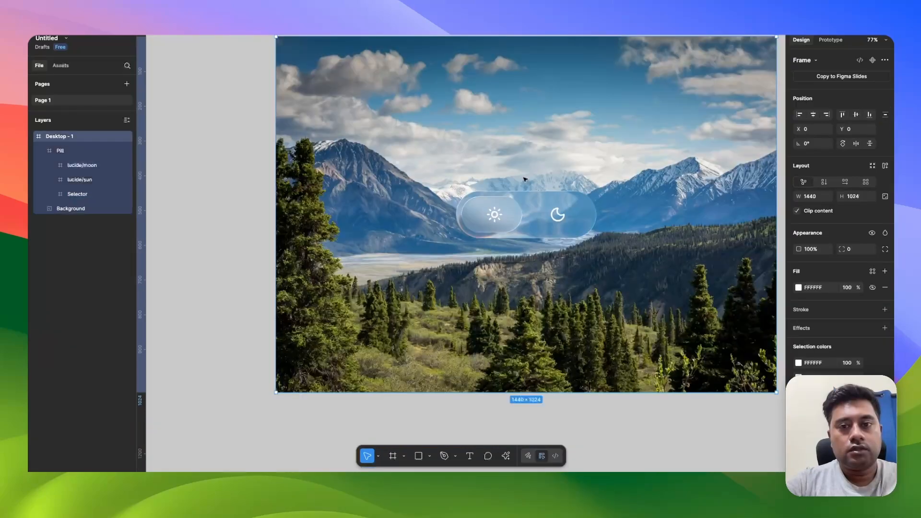
# Turn the Desktop - 1 frame into a component and add a second variant to it
pyautogui.scroll(5, 524, 179)
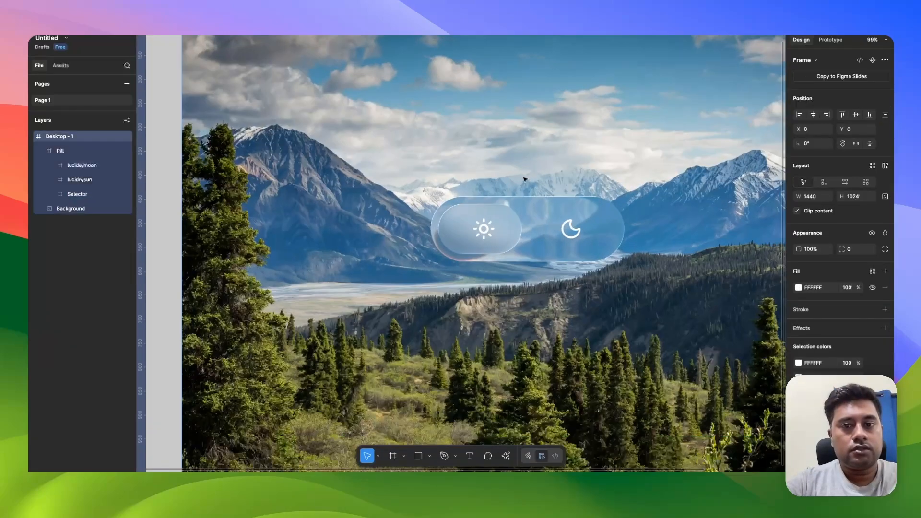
pyautogui.hscroll(5, 525, 179)
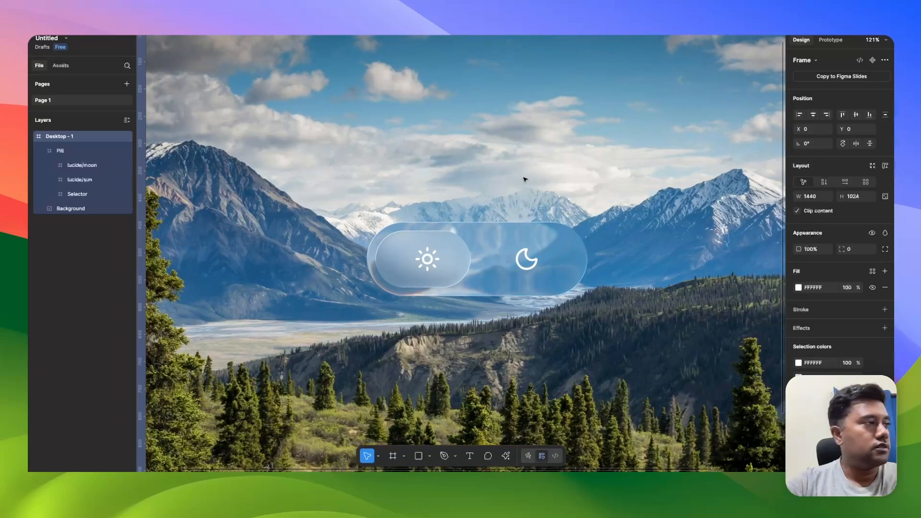
pyautogui.press('Escape')
pyautogui.hotkey('shift', '1')
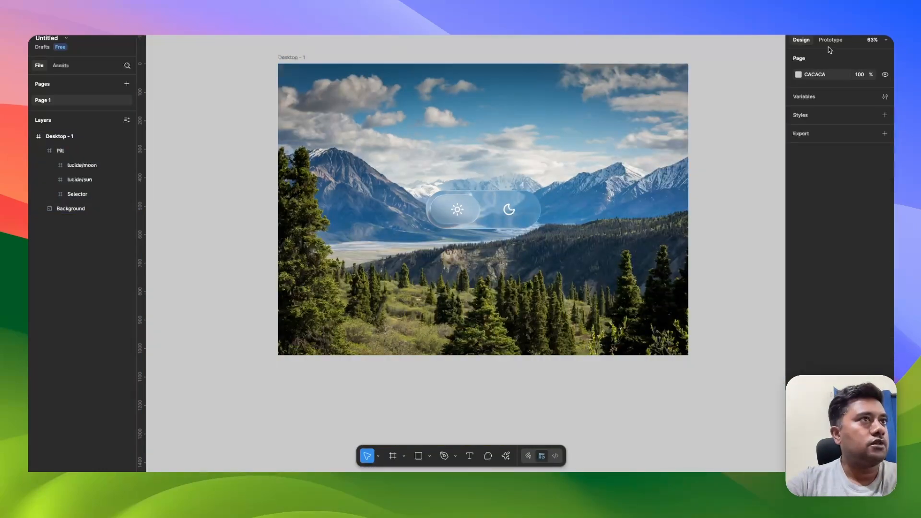
pyautogui.click(290, 58)
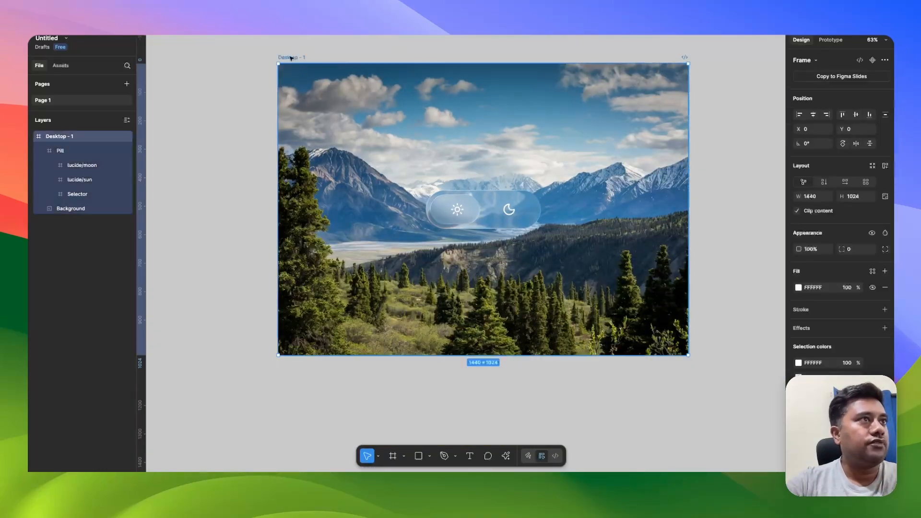
pyautogui.click(872, 61)
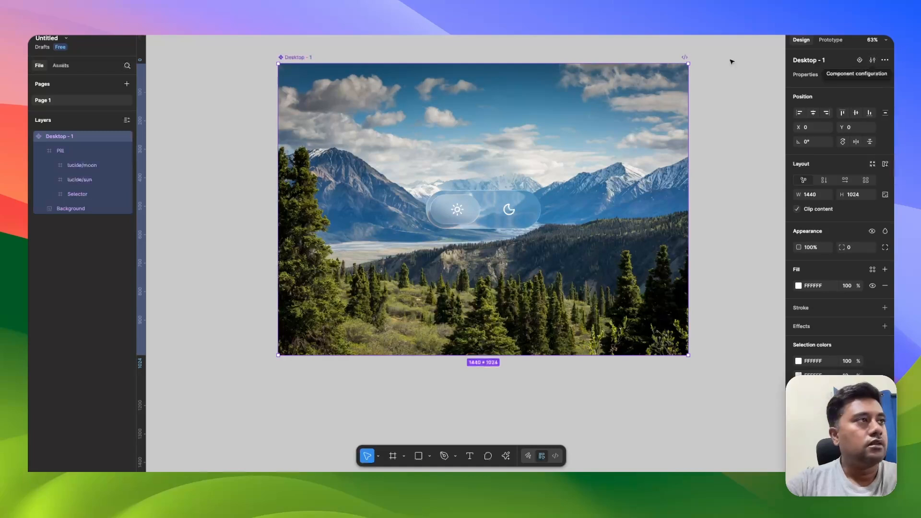
pyautogui.hscroll(2, 667, 64)
pyautogui.scroll(-3, 667, 67)
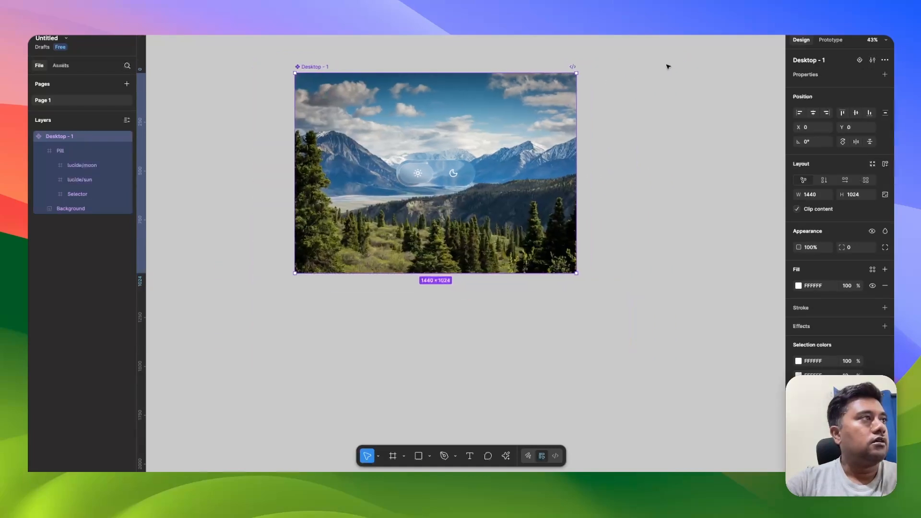
pyautogui.click(859, 61)
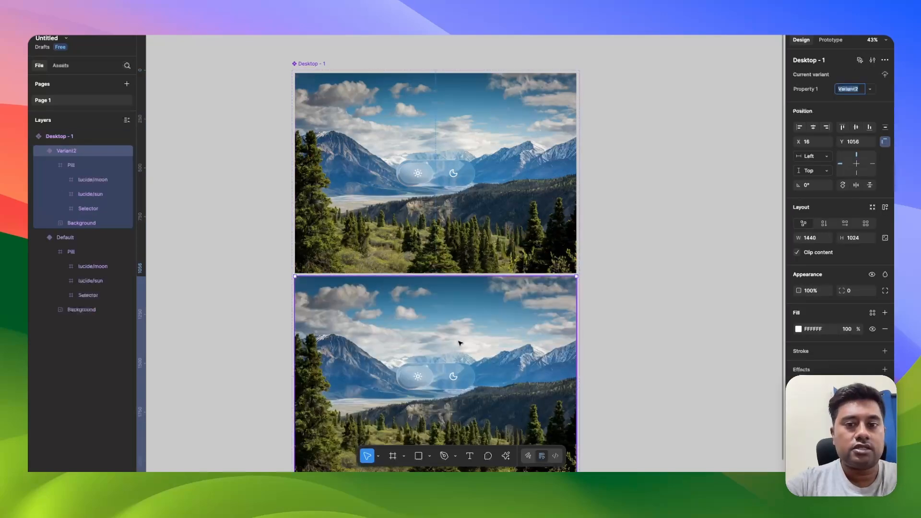
# Name the new variant Dark and the original variant Light
pyautogui.scroll(-5, 460, 344)
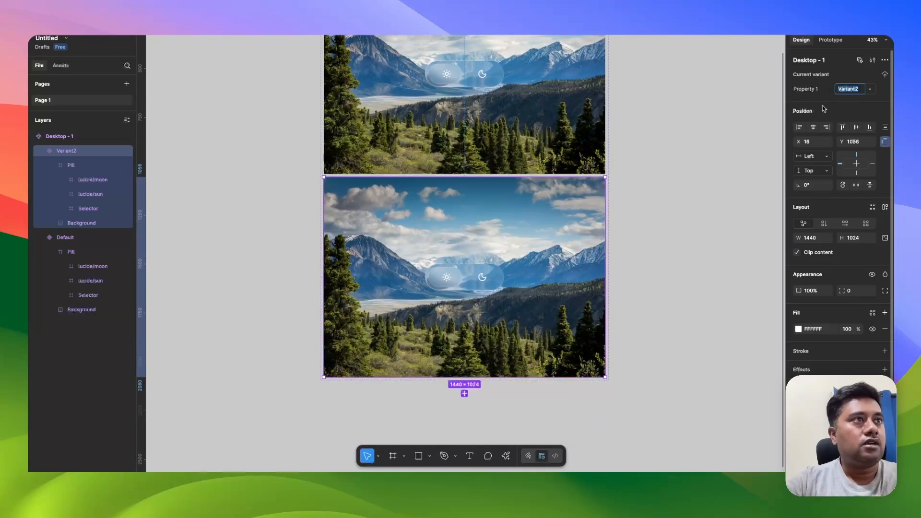
pyautogui.write('Dark')
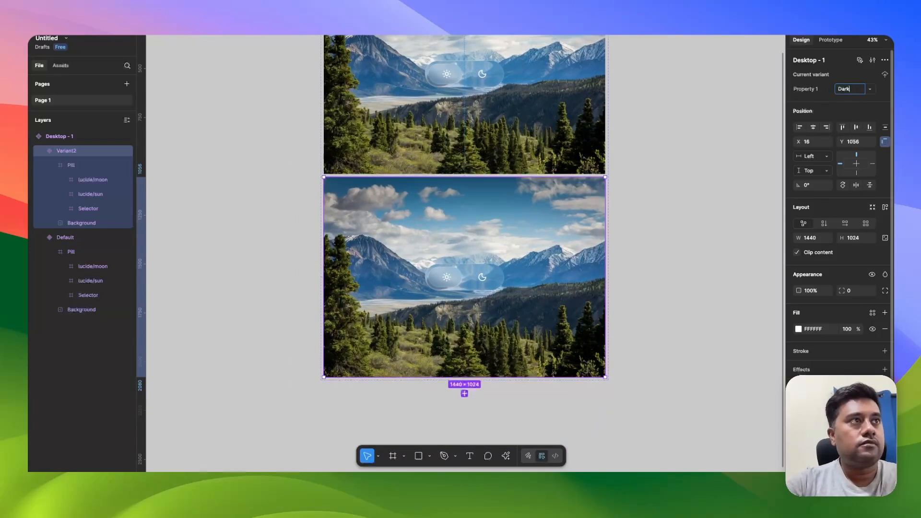
pyautogui.press('Return')
pyautogui.click(579, 92)
pyautogui.click(855, 90)
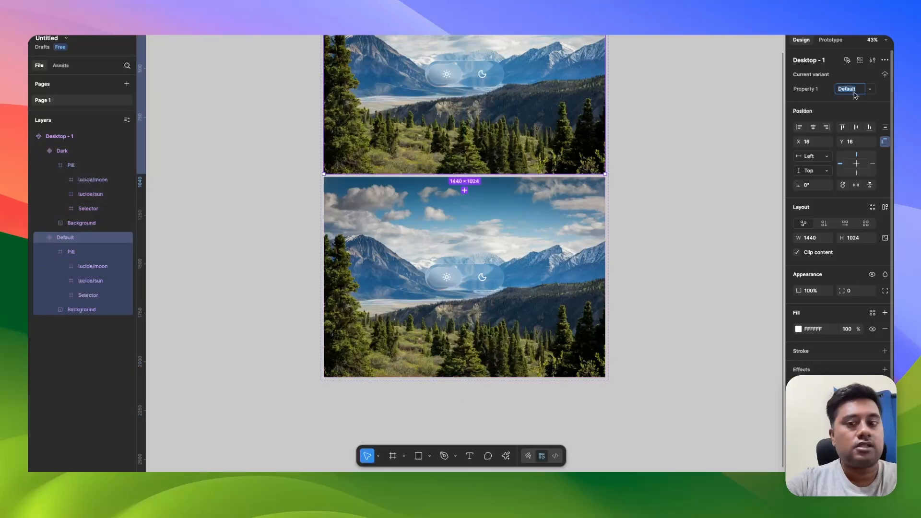
pyautogui.write('Light')
pyautogui.press('Return')
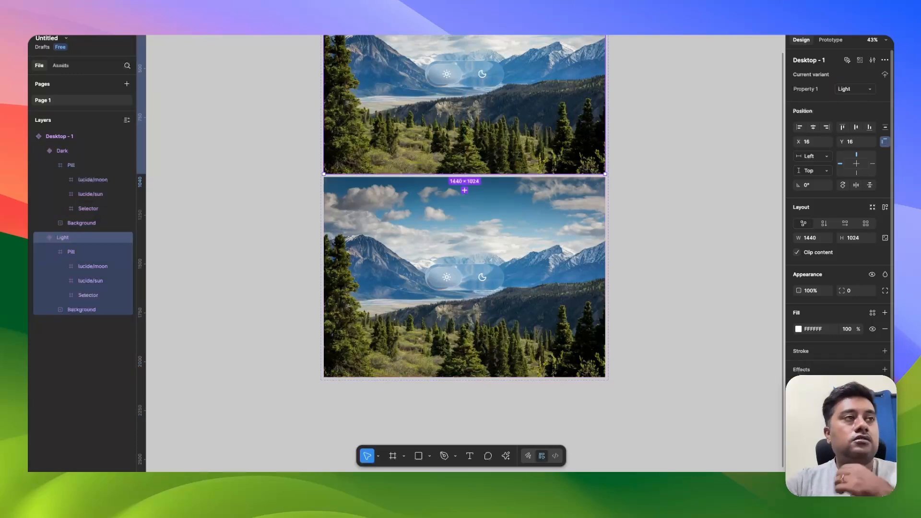
# Move the Dark variant's Selector over the moon icon, with its gap to the Pill's right edge matching its top gap
pyautogui.hscroll(-3, 606, 222)
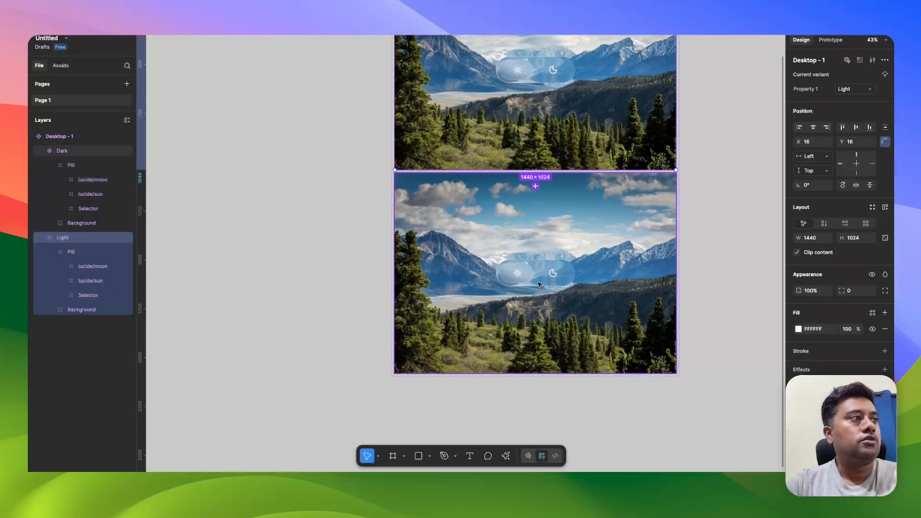
pyautogui.scroll(3, 539, 284)
pyautogui.keyDown('super'); pyautogui.click(519, 274); pyautogui.keyUp('super')
pyautogui.scroll(4, 519, 274)
pyautogui.scroll(3, 518, 274)
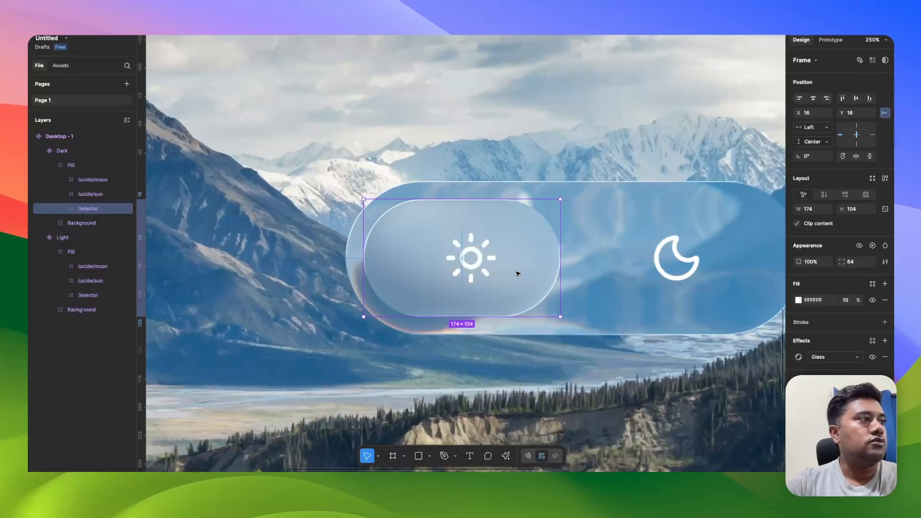
pyautogui.moveTo(524, 265); pyautogui.dragTo(742, 269)
pyautogui.hscroll(3, 720, 273)
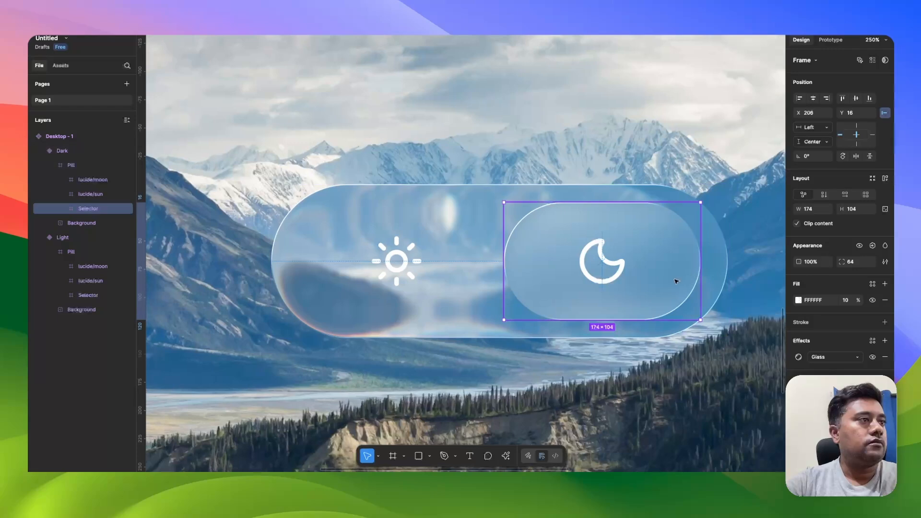
pyautogui.moveTo(676, 281); pyautogui.dragTo(683, 283)
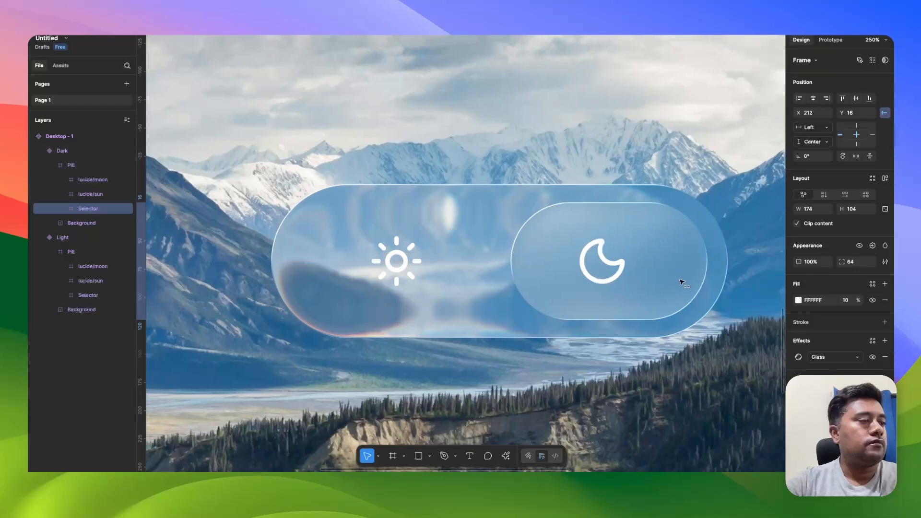
pyautogui.press('alt')
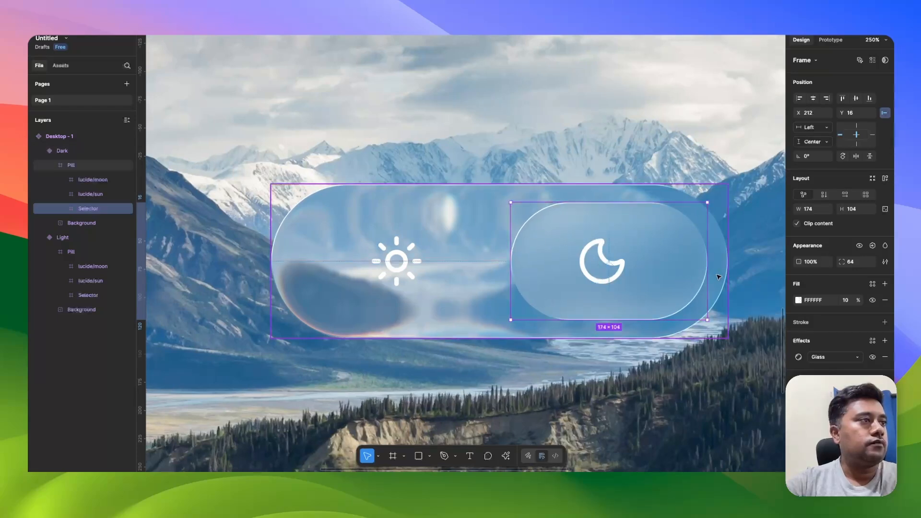
pyautogui.press('Right')
pyautogui.press('Right')
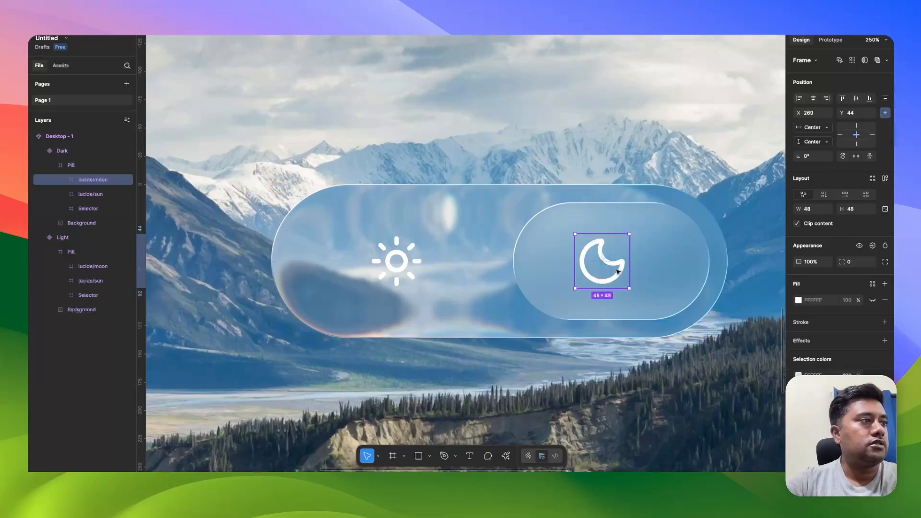
# Shift the Dark variant's moon icon right to X 277 so it is centered in the Selector
pyautogui.click(604, 269)
pyautogui.press('alt')
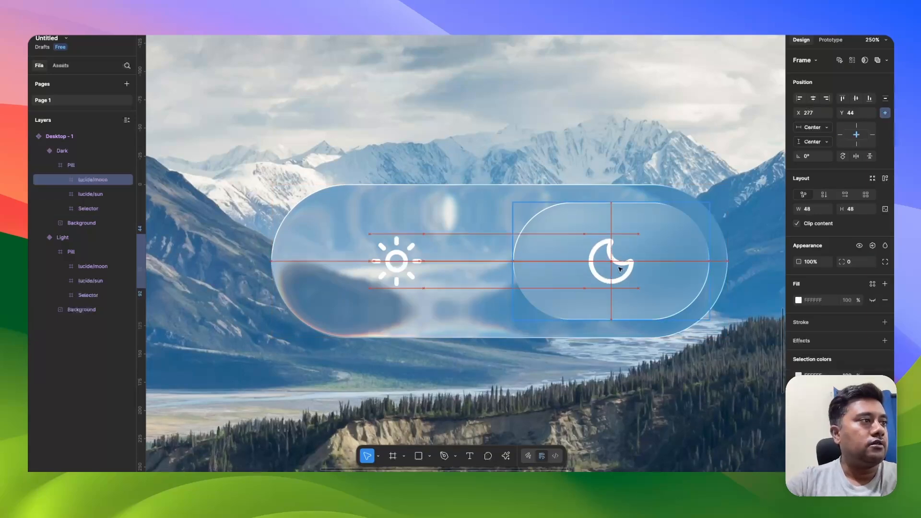
pyautogui.press('Right')
pyautogui.press('Right')
pyautogui.press('Right')
pyautogui.press('Right')
pyautogui.press('Right')
pyautogui.press('Right')
pyautogui.press('Right')
pyautogui.press('Right')
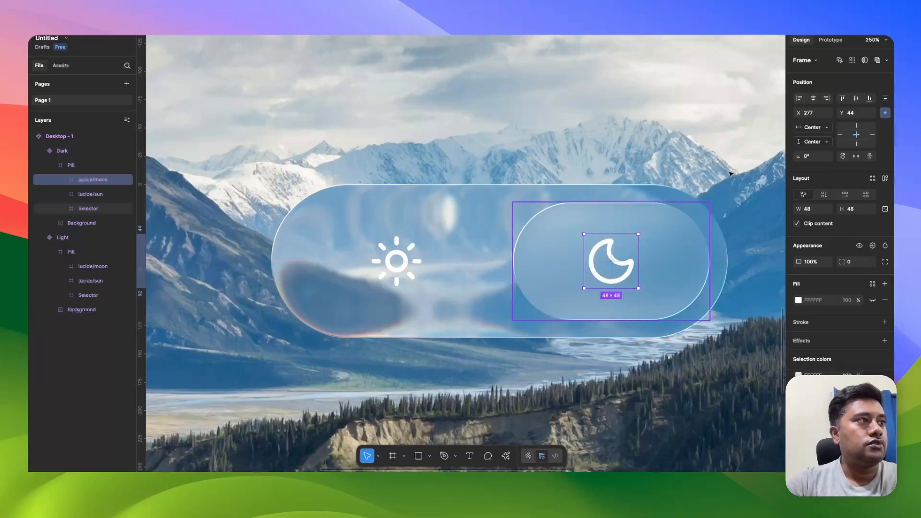
pyautogui.click(814, 113)
# Move the Light variant's sun icon left to X 79 so it is centered in the Selector
pyautogui.scroll(-3, 753, 222)
pyautogui.scroll(4, 754, 223)
pyautogui.scroll(13, 754, 222)
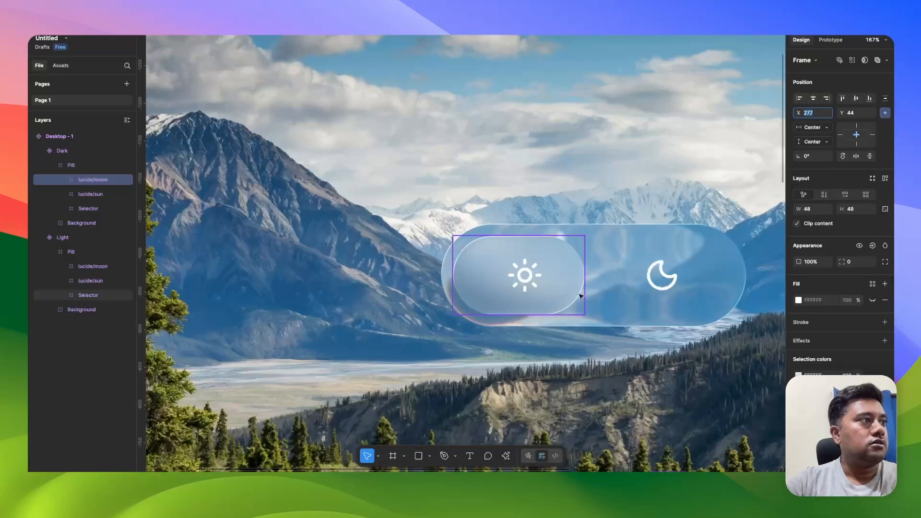
pyautogui.click(533, 283)
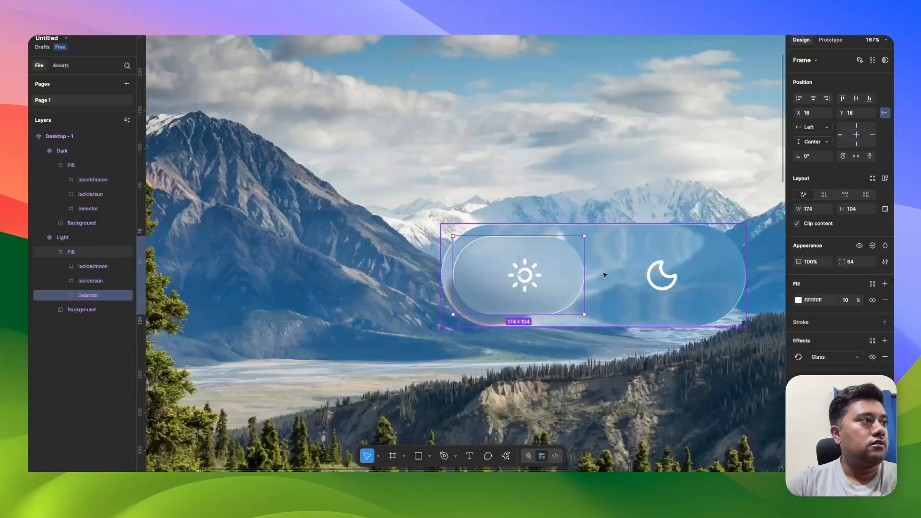
pyautogui.click(524, 275)
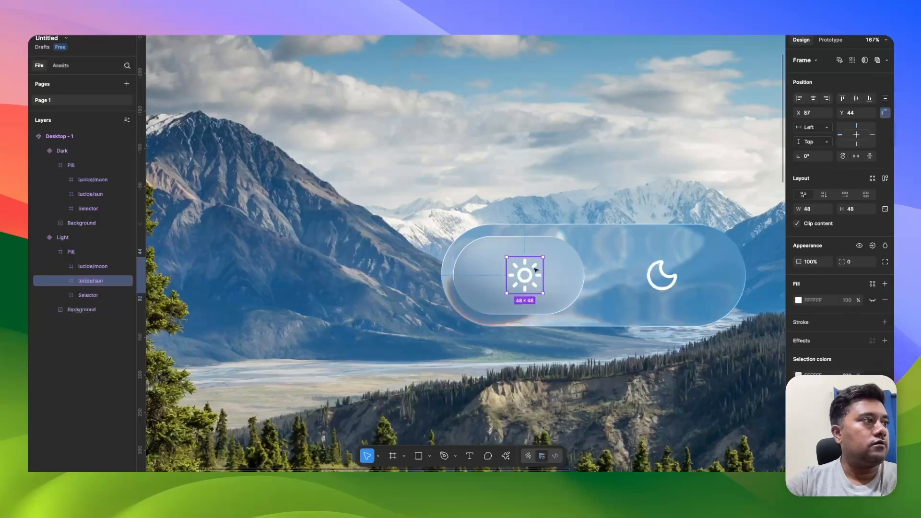
pyautogui.moveTo(529, 275); pyautogui.dragTo(523, 275)
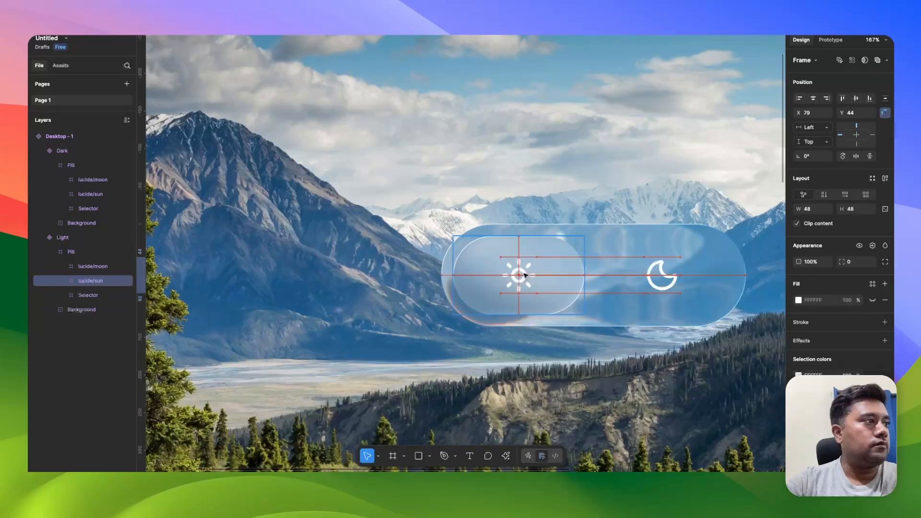
# Shift the Light variant's moon icon right to X 277, matching its position in the Dark variant
pyautogui.click(662, 275)
pyautogui.press('Right')
pyautogui.press('Right')
pyautogui.press('Right')
pyautogui.press('Right')
pyautogui.press('Right')
pyautogui.press('Right')
pyautogui.press('Right')
pyautogui.press('Right')
# Match the Dark variant's sun icon to the Light variant's by setting its X position to 79
pyautogui.scroll(-10, 613, 273)
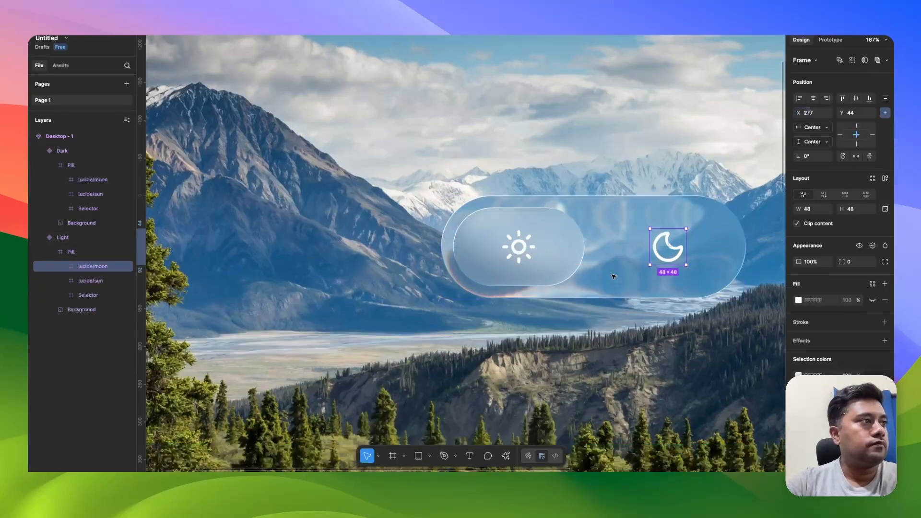
pyautogui.scroll(-10, 613, 276)
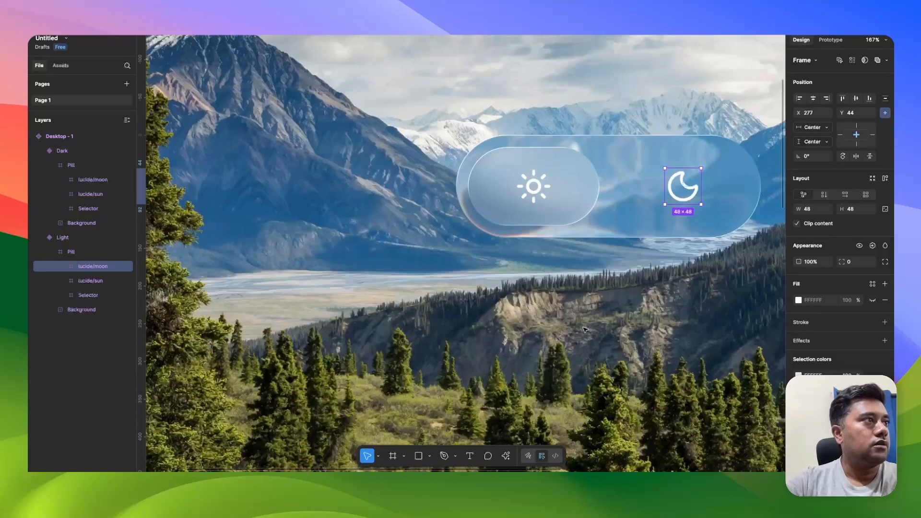
pyautogui.click(533, 186)
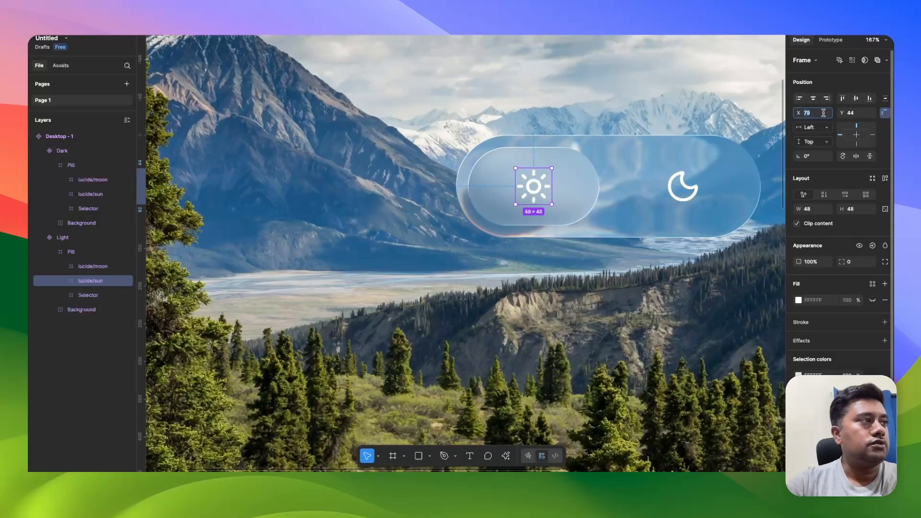
pyautogui.scroll(-15, 780, 198)
pyautogui.click(537, 56)
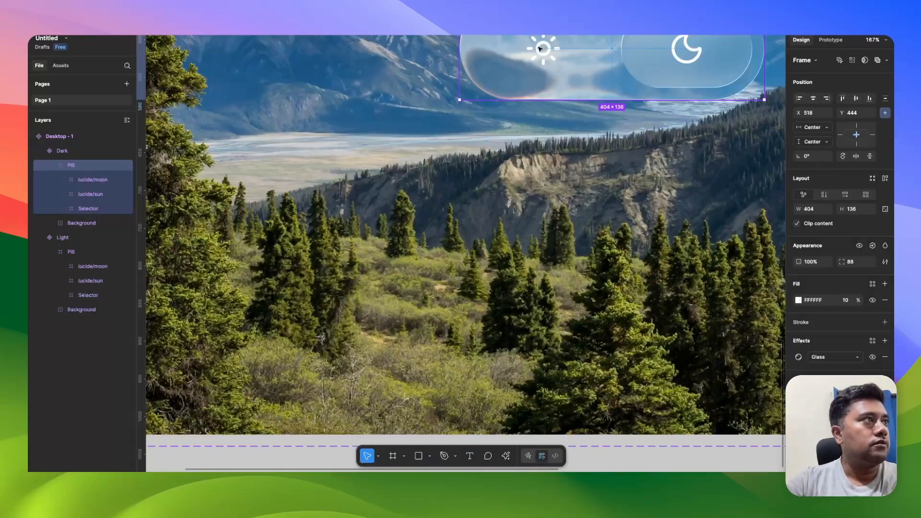
pyautogui.click(536, 57)
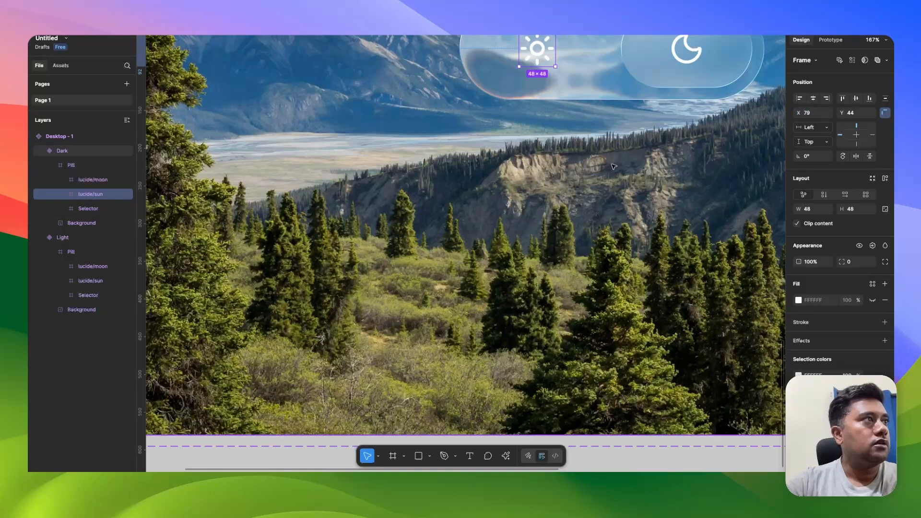
pyautogui.scroll(3, 605, 187)
pyautogui.scroll(-10, 575, 218)
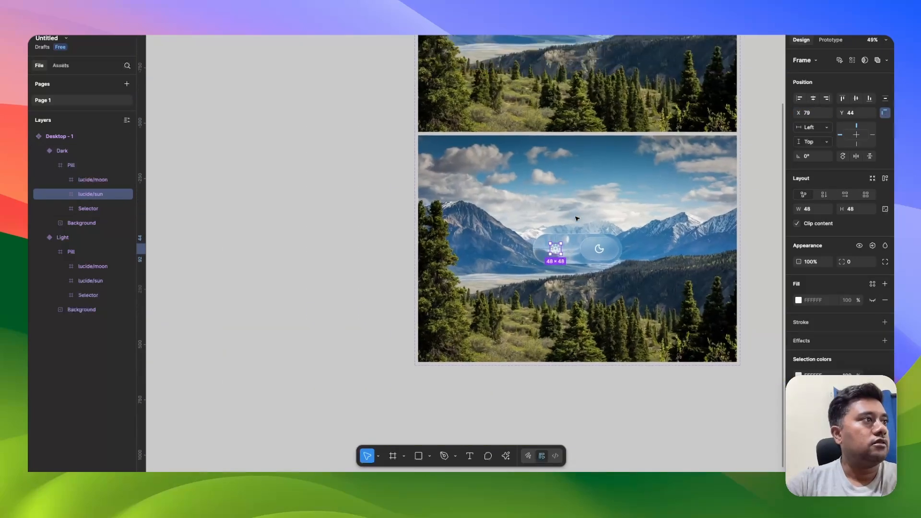
# Add a prototype interaction from the Dark variant's sun icon that changes to Light on click with Smart animate
pyautogui.scroll(3, 577, 219)
pyautogui.hotkey('shift', 'e')
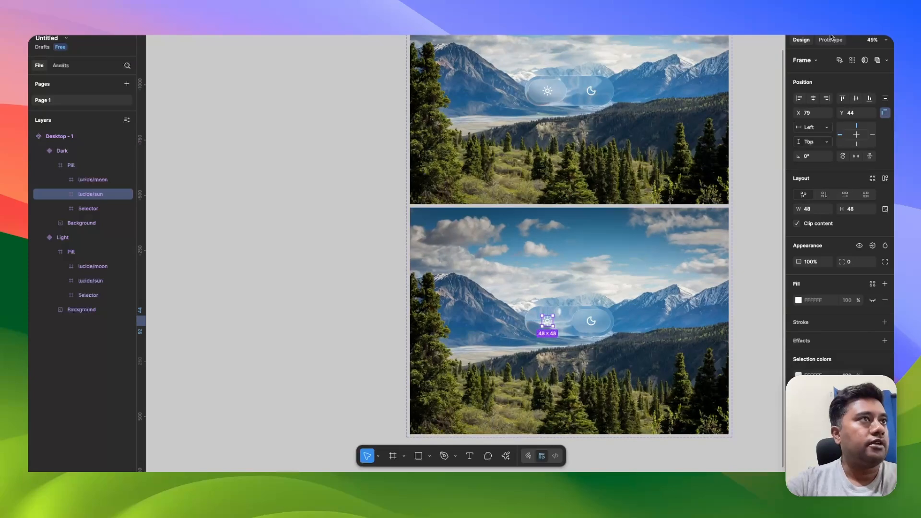
pyautogui.moveTo(553, 321); pyautogui.dragTo(577, 141)
pyautogui.click(578, 305)
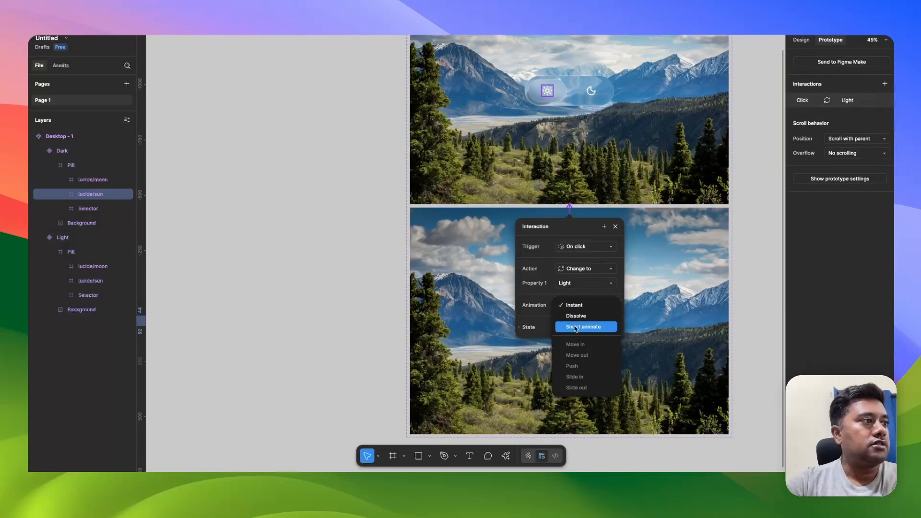
pyautogui.click(590, 323)
pyautogui.click(648, 307)
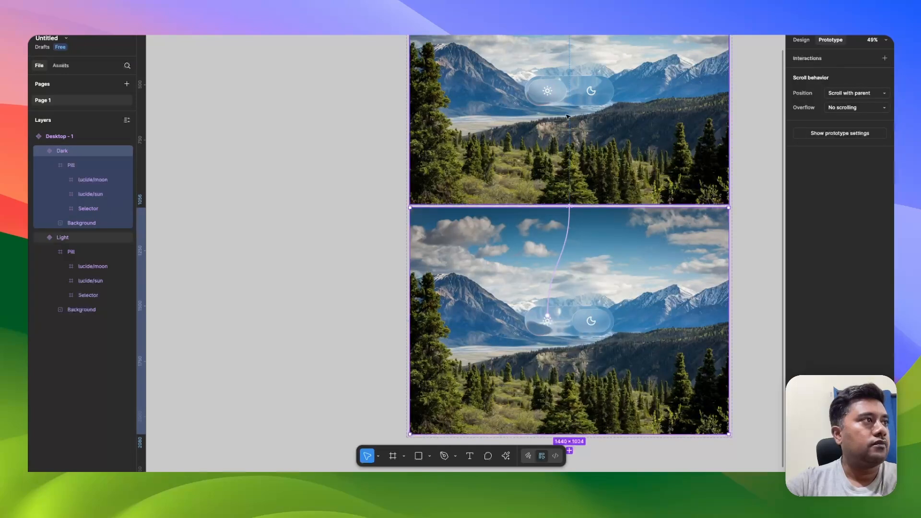
# Add an on-click interaction from the Light variant's moon icon that changes to Dark with Smart animate, Ease out, 300ms
pyautogui.click(590, 88)
pyautogui.doubleClick(591, 89)
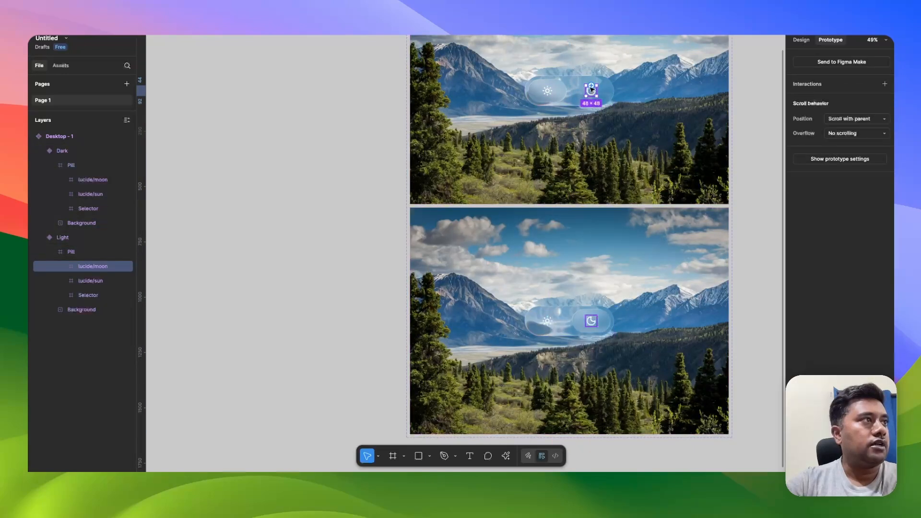
pyautogui.moveTo(591, 86); pyautogui.dragTo(600, 298)
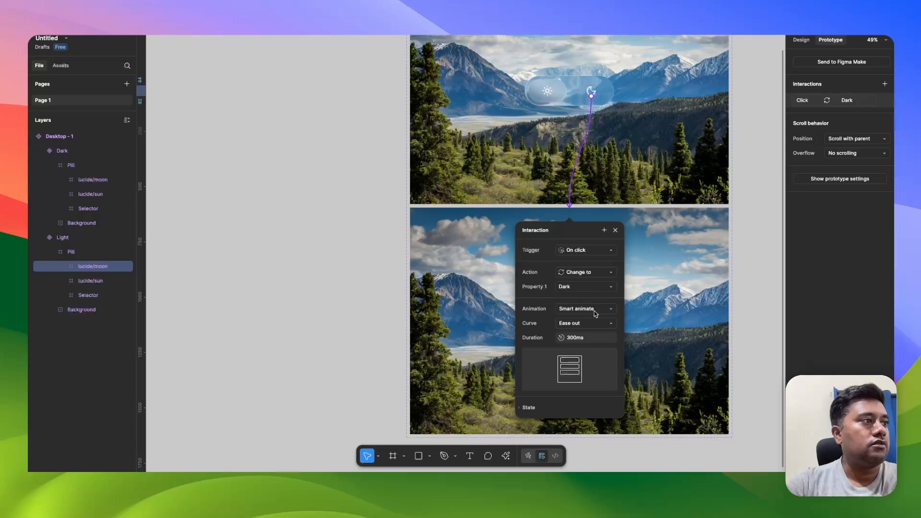
# Place an instance of the Light variant to the right of the component set and make it a flow starting point
pyautogui.scroll(5, 503, 168)
pyautogui.click(430, 98)
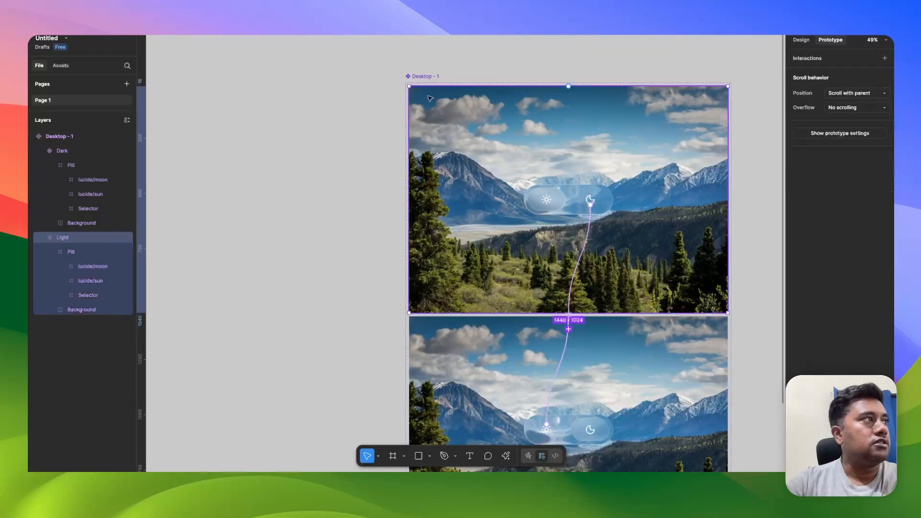
pyautogui.hscroll(10, 430, 97)
pyautogui.scroll(-5, 357, 161)
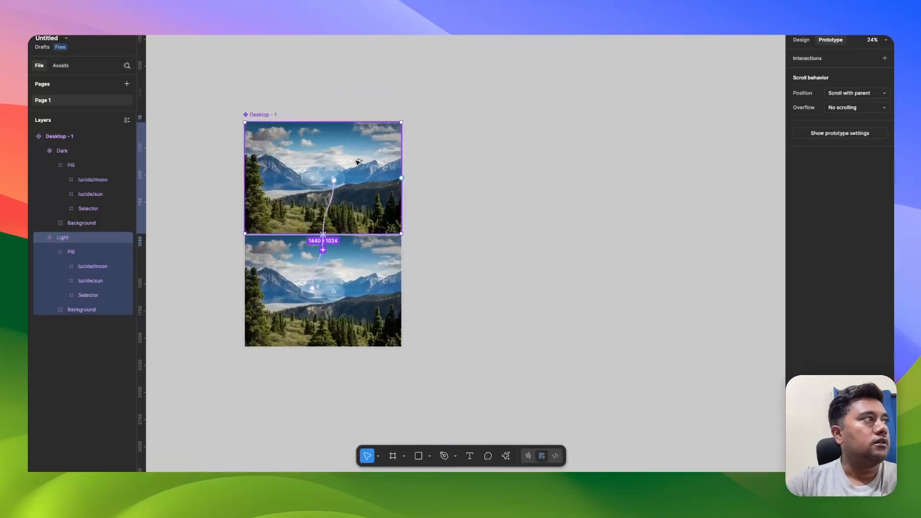
pyautogui.moveTo(357, 161); pyautogui.dragTo(634, 162)
pyautogui.scroll(2, 634, 161)
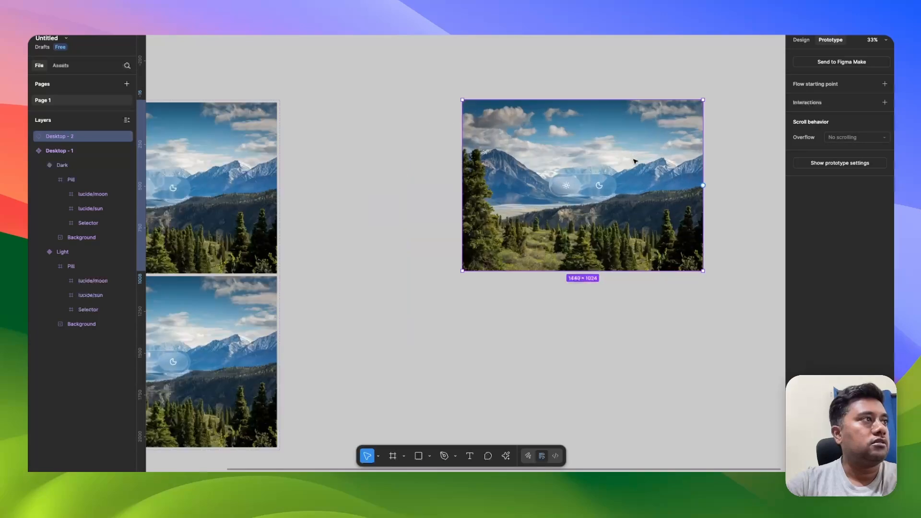
pyautogui.click(884, 85)
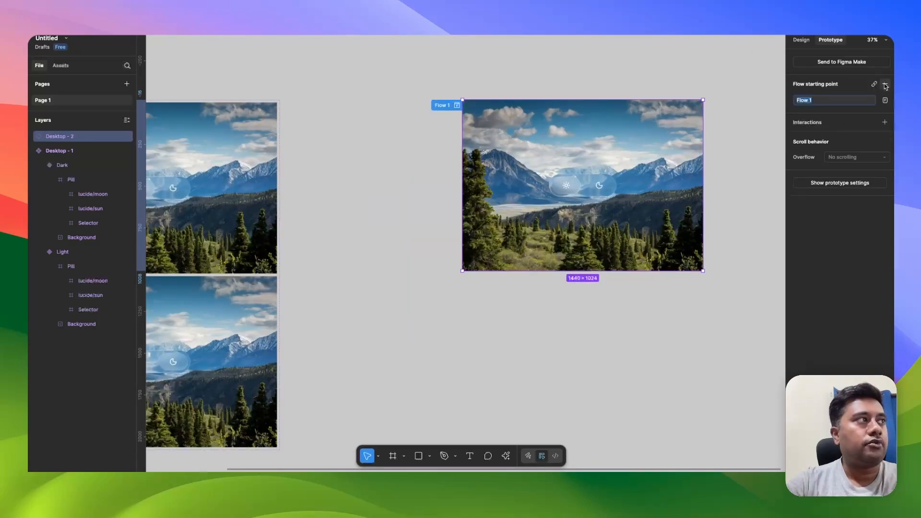
# Preview the flow, test the toggle by switching repeatedly between moon and sun, and close the preview
pyautogui.click(457, 105)
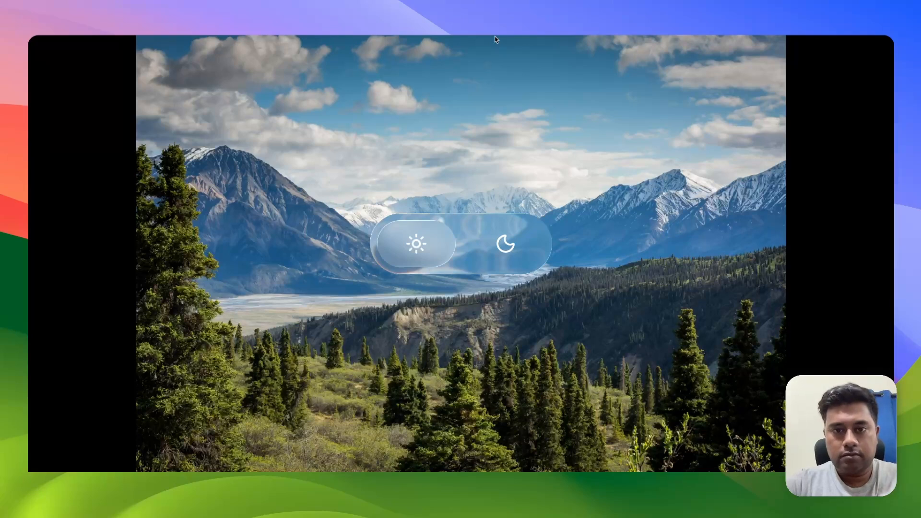
pyautogui.click(512, 236)
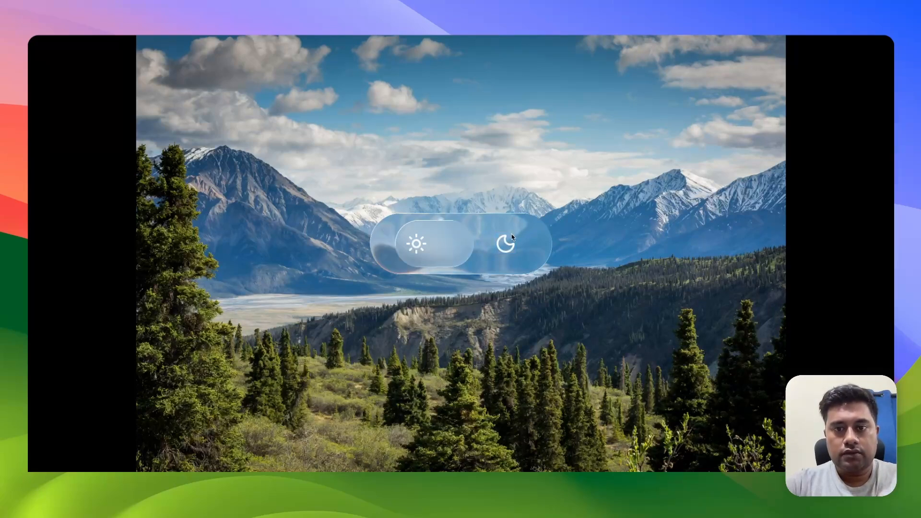
pyautogui.click(426, 245)
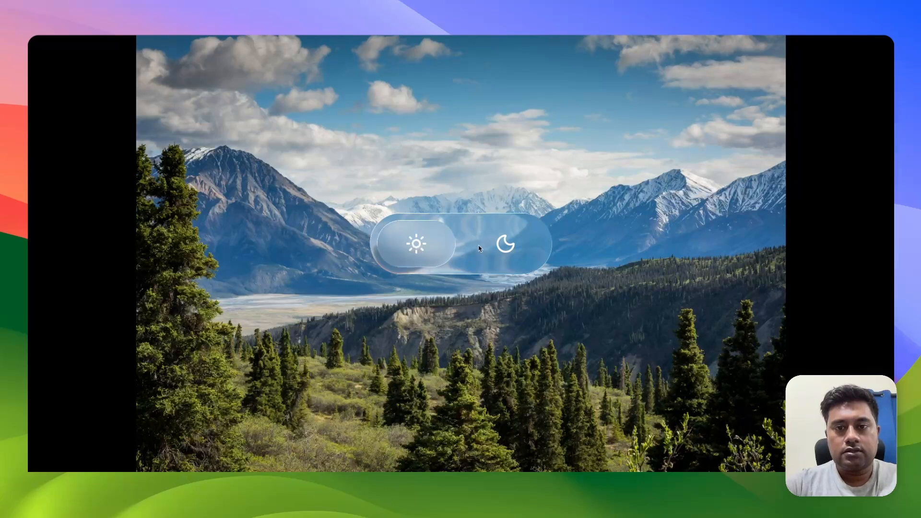
pyautogui.click(495, 247)
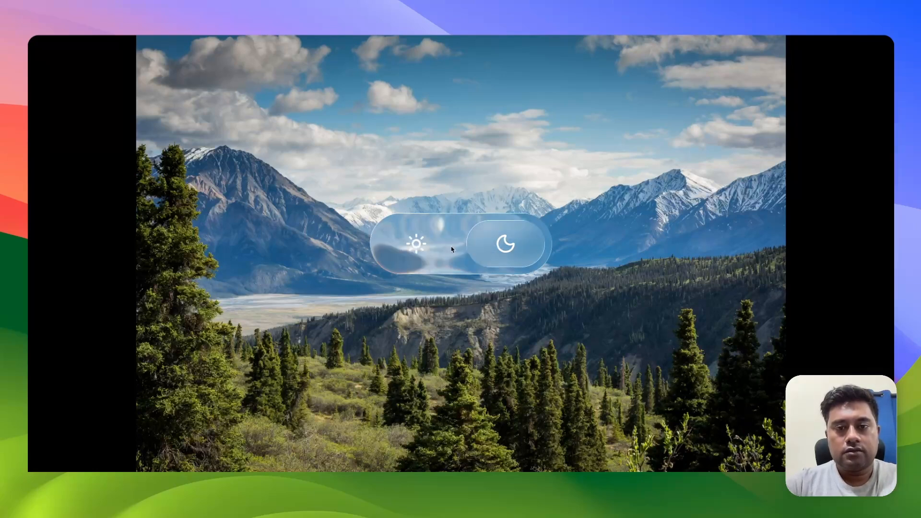
pyautogui.click(427, 252)
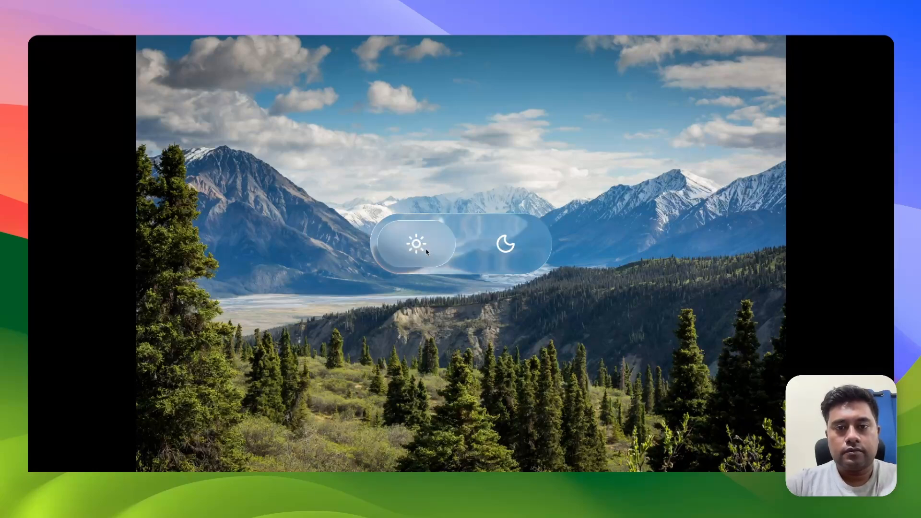
pyautogui.click(496, 249)
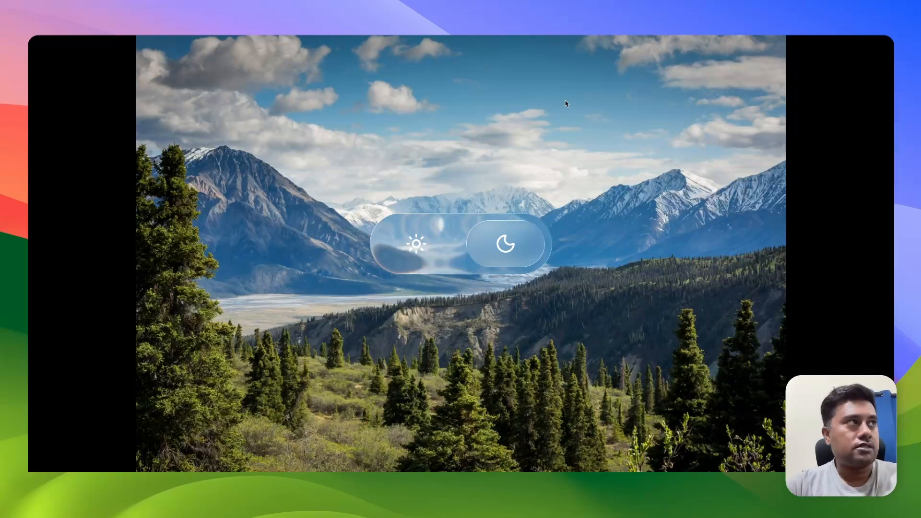
pyautogui.click(768, 32)
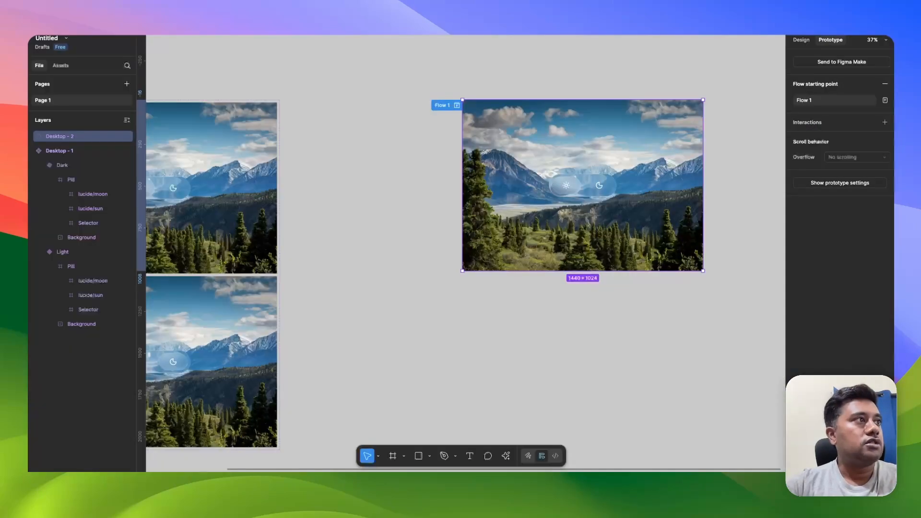
# Switch to ChatGPT, submit Dark Background.png with the prompt "Can you make this image in night", and open the generated image
pyautogui.click(549, 93)
pyautogui.click(580, 159)
pyautogui.hscroll(3, 582, 148)
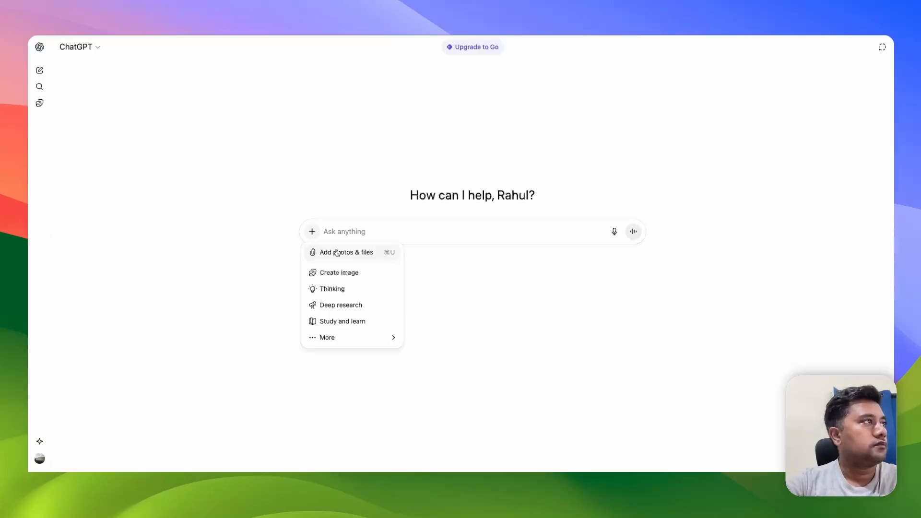
pyautogui.click(337, 253)
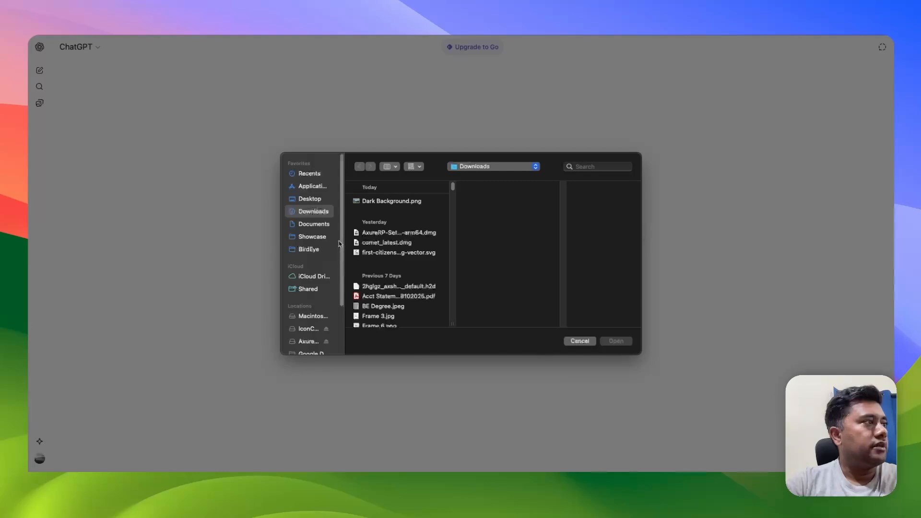
pyautogui.click(371, 201)
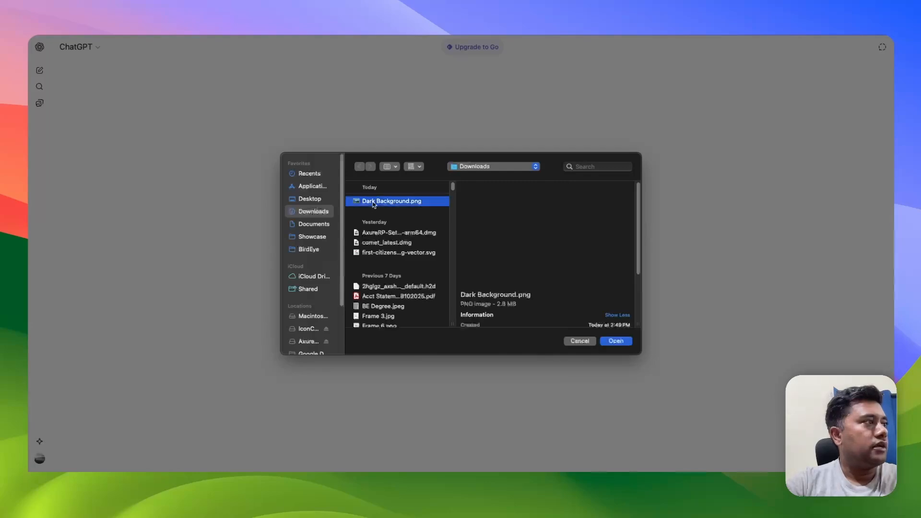
pyautogui.click(615, 341)
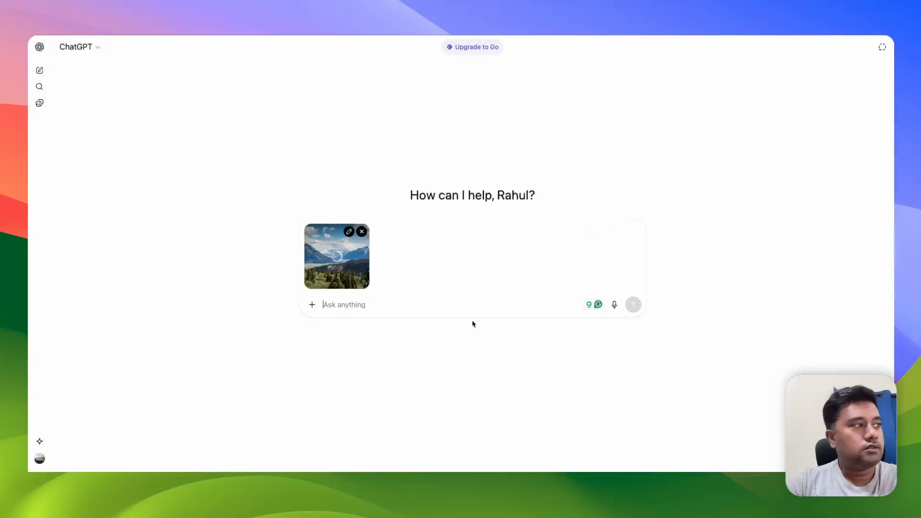
pyautogui.write('Can you')
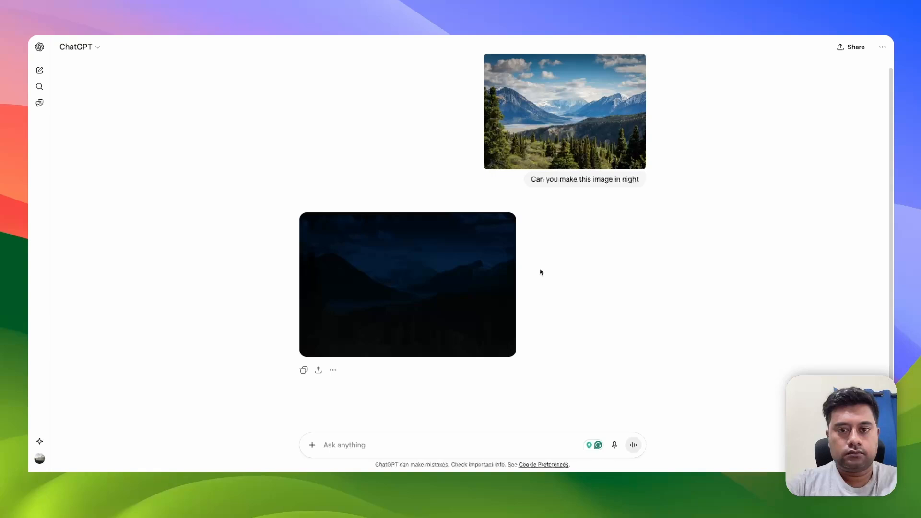
pyautogui.click(389, 290)
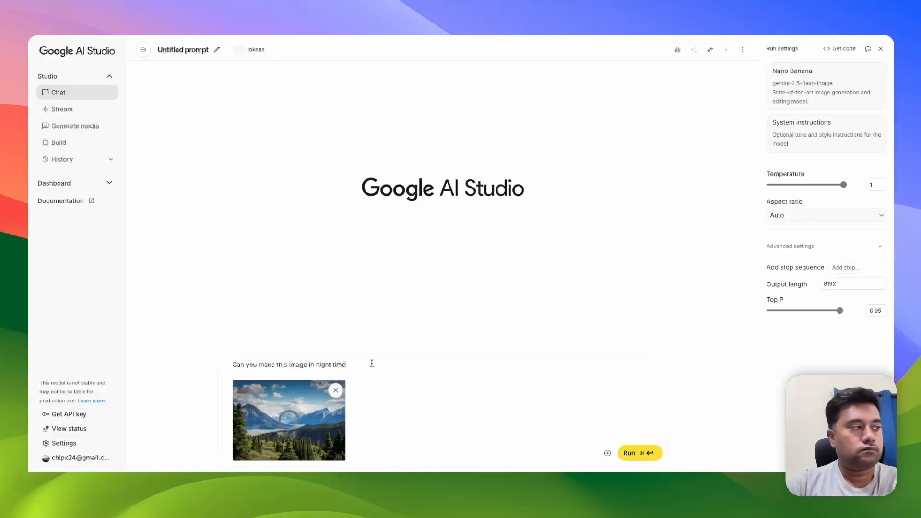
# Switch to Google AI Studio and run "Can you make this image in night time" on the attached landscape photo with Nano Banana
pyautogui.write('. E')
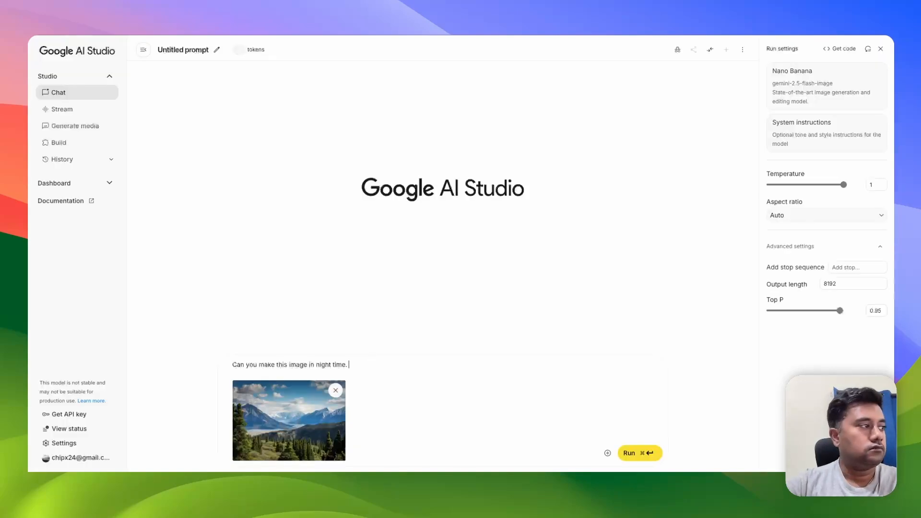
pyautogui.press('BackSpace')
pyautogui.press('BackSpace')
pyautogui.press('BackSpace')
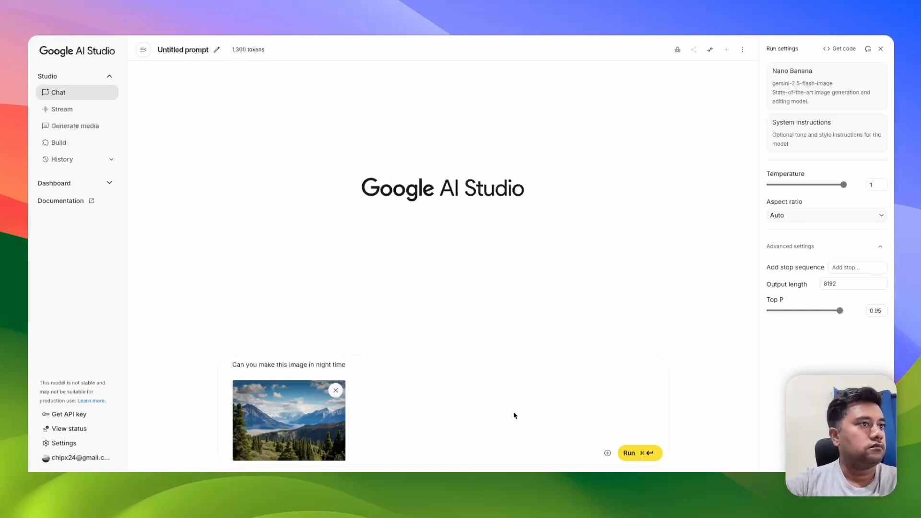
pyautogui.click(635, 453)
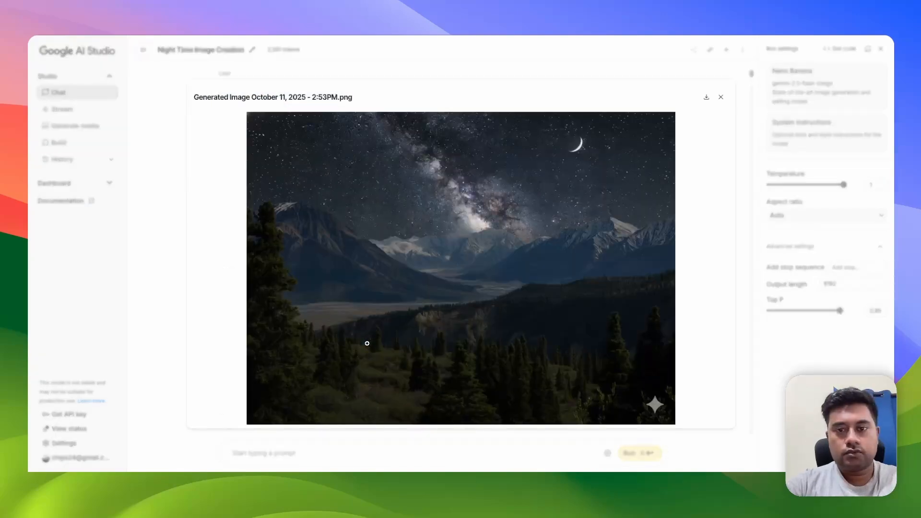
# Copy the generated night image, switch to Figma, and paste it as the image fill of the Dark variant's Background
pyautogui.rightClick(580, 150)
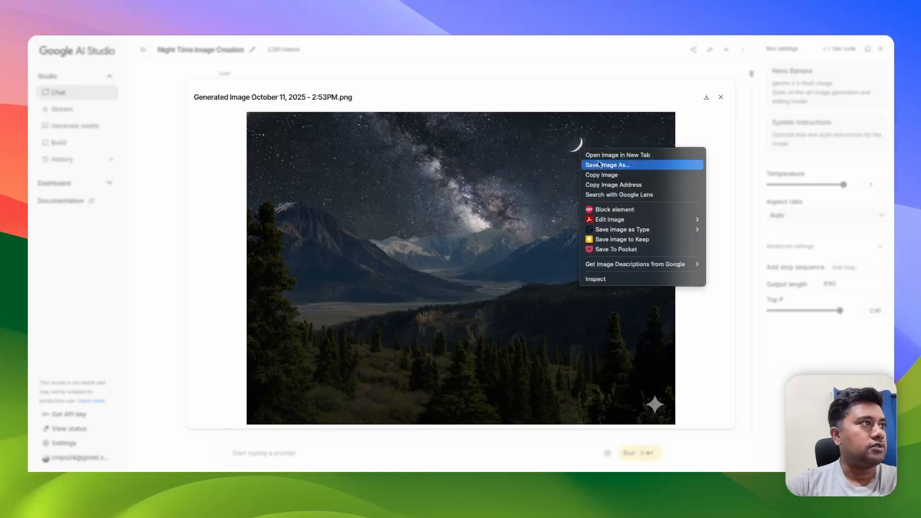
pyautogui.click(602, 174)
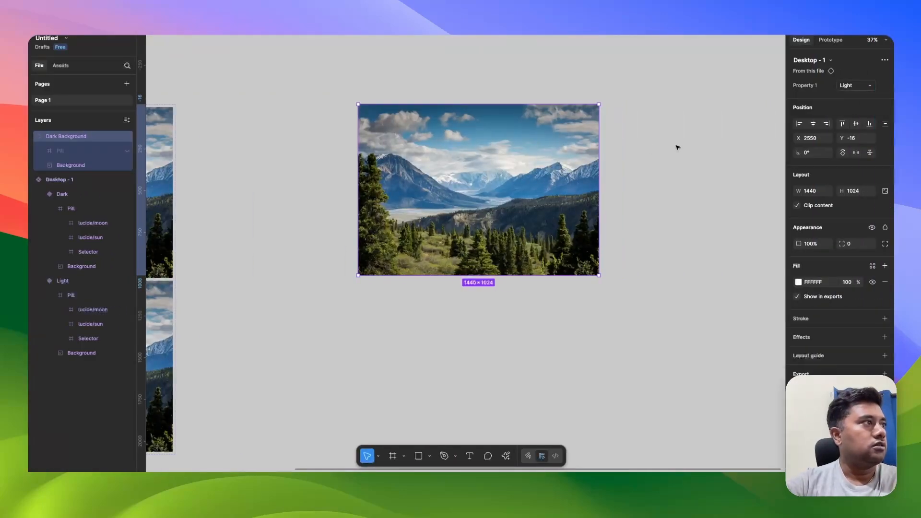
pyautogui.click(616, 162)
pyautogui.scroll(-5, 707, 200)
pyautogui.scroll(3, 701, 230)
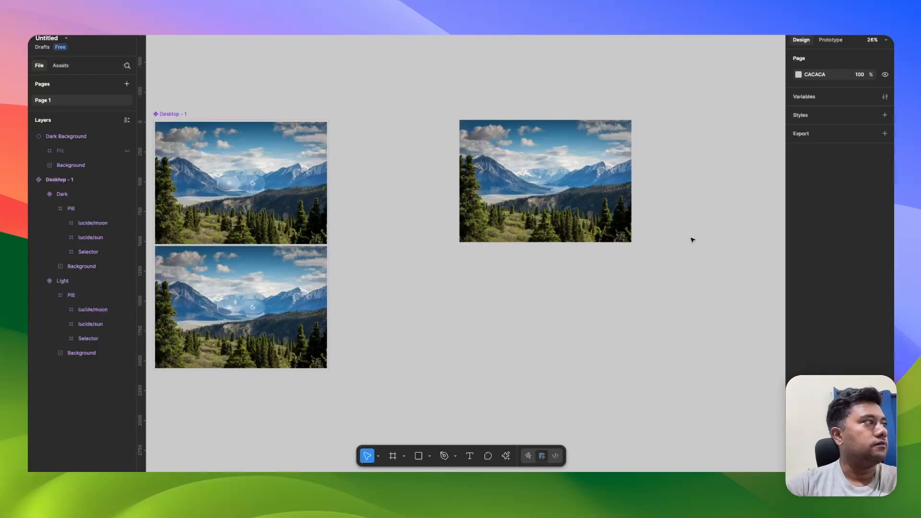
pyautogui.hscroll(3, 692, 239)
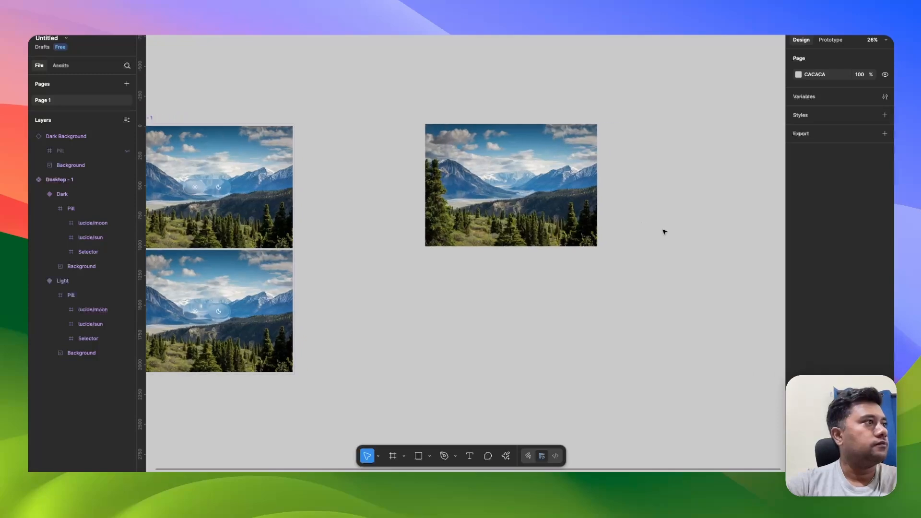
pyautogui.click(543, 196)
pyautogui.hscroll(-5, 395, 257)
pyautogui.click(423, 254)
pyautogui.scroll(3, 423, 254)
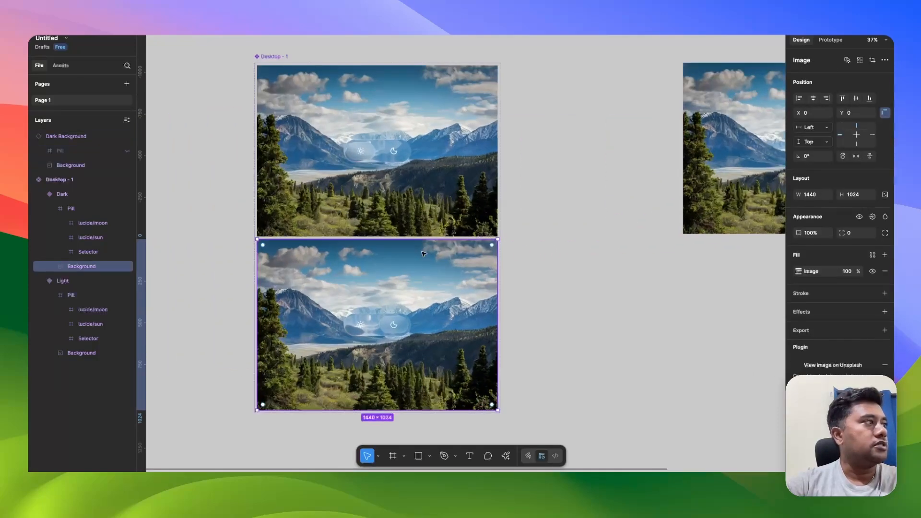
pyautogui.hscroll(-3, 422, 254)
pyautogui.press('super+v')
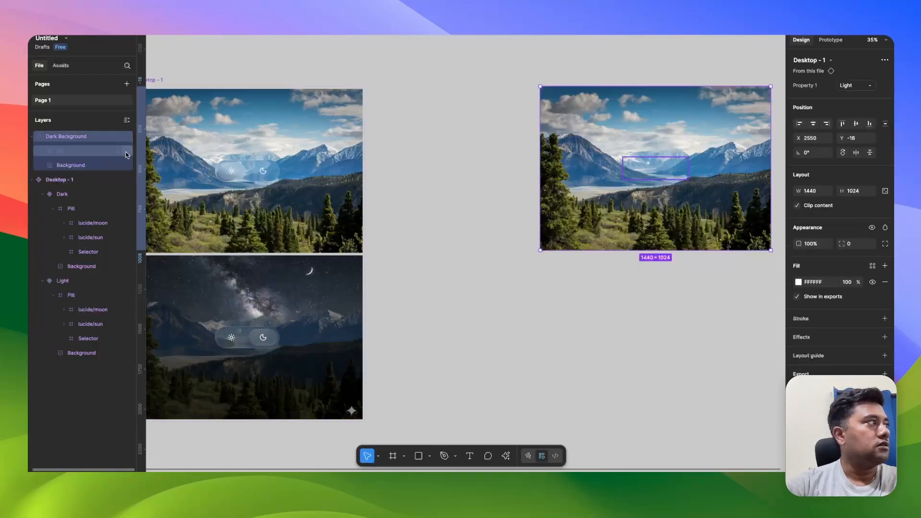
# Unhide the Pill layer in the Dark Background instance beside the component set
pyautogui.click(126, 152)
pyautogui.hscroll(5, 501, 228)
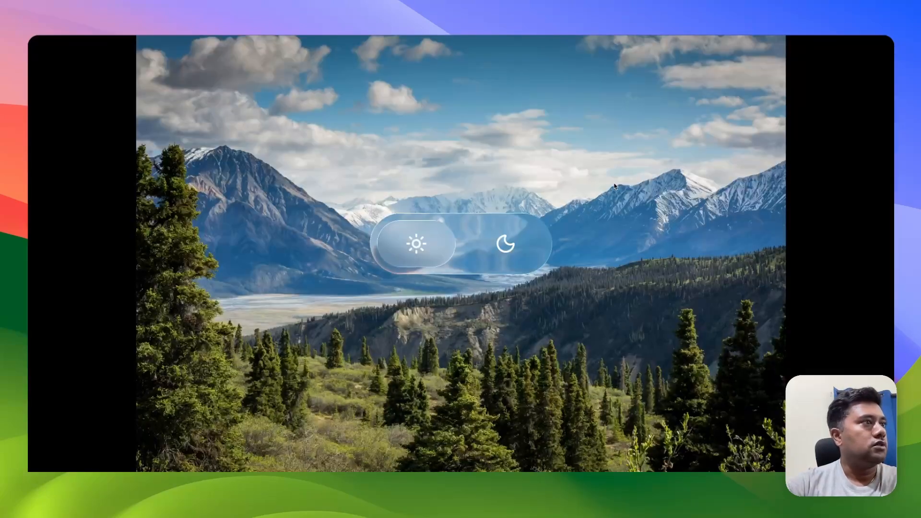
# In the prototype preview, switch the toggle repeatedly between moon and sun to check the transition between the night and day backgrounds
pyautogui.click(497, 254)
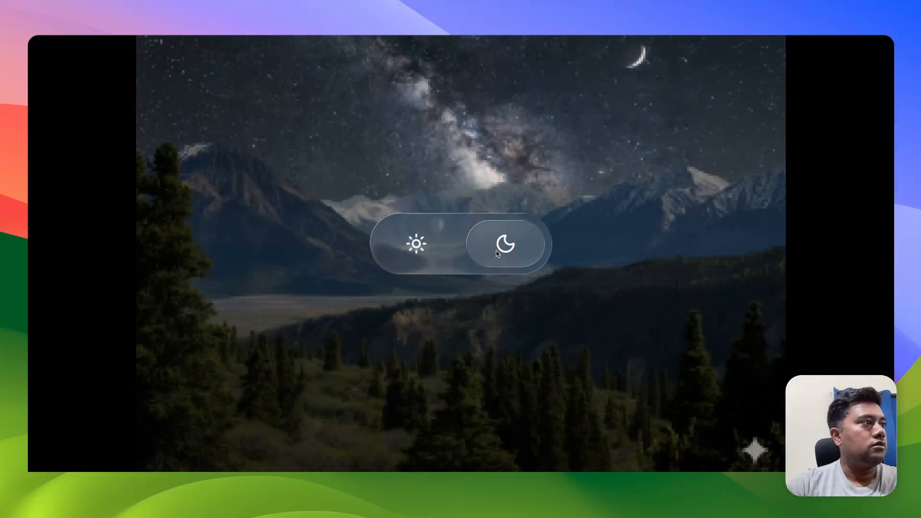
pyautogui.click(422, 253)
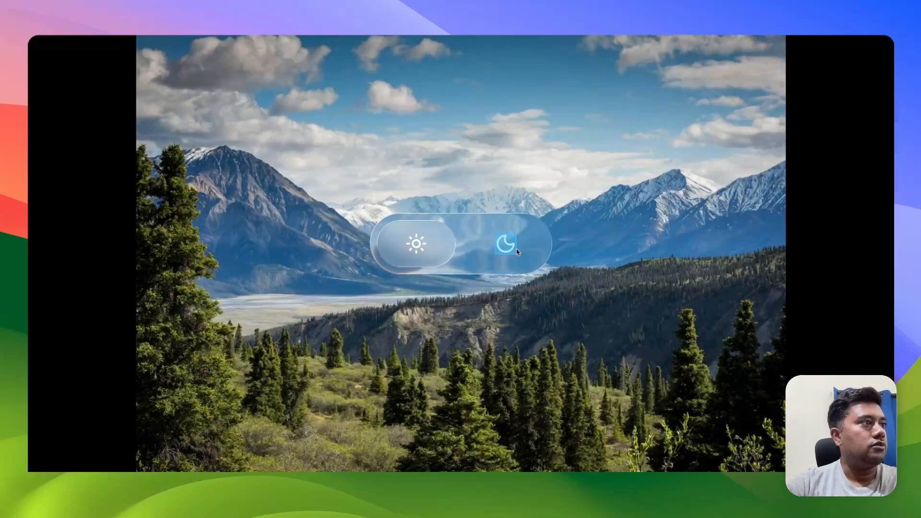
pyautogui.click(507, 247)
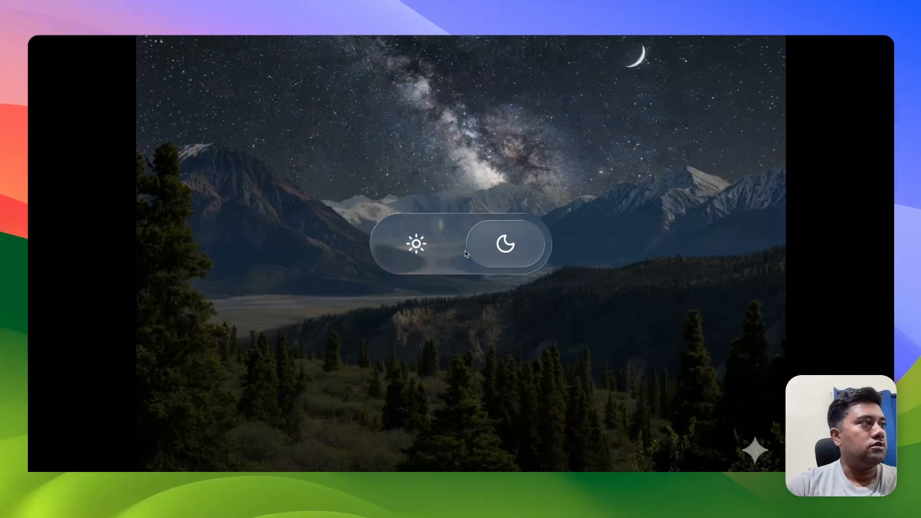
pyautogui.click(421, 253)
pyautogui.click(506, 244)
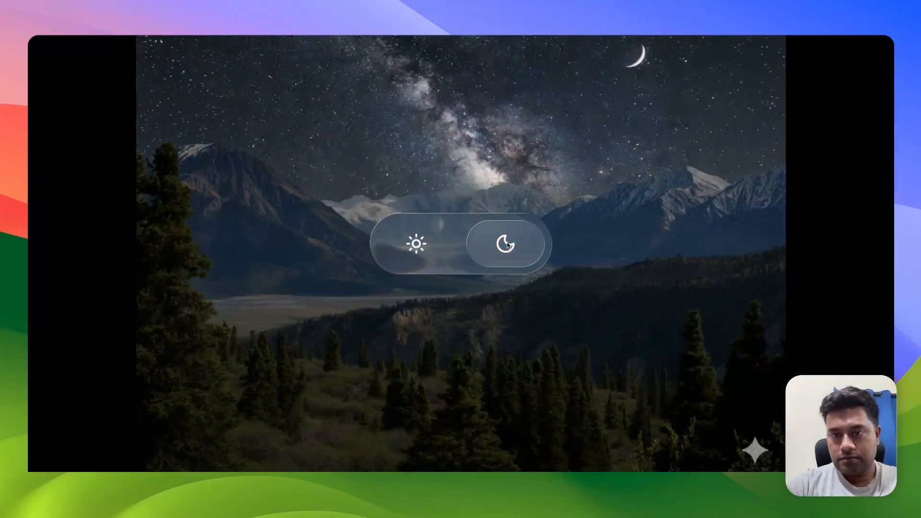
pyautogui.click(417, 247)
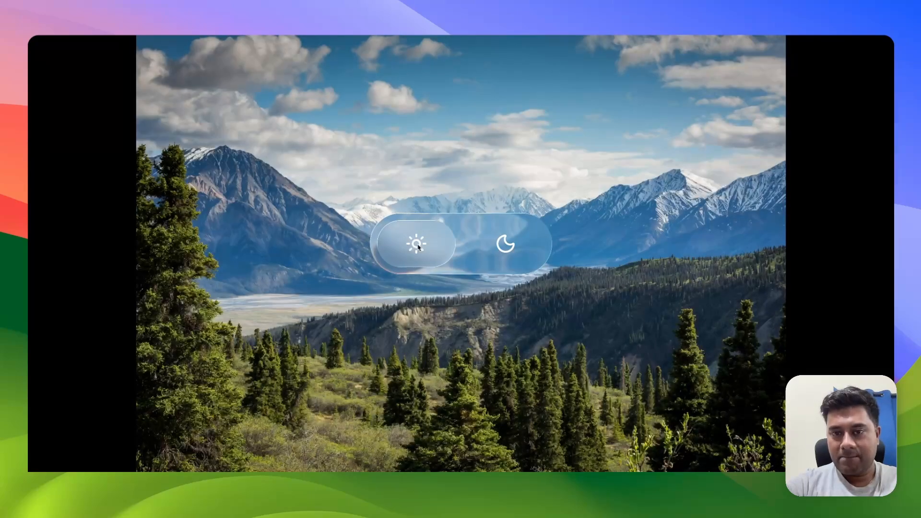
pyautogui.click(505, 246)
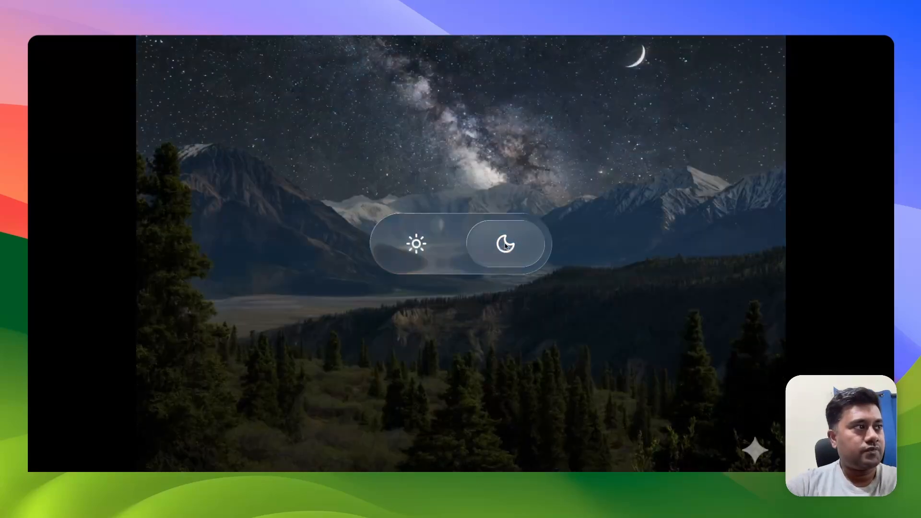
pyautogui.click(417, 250)
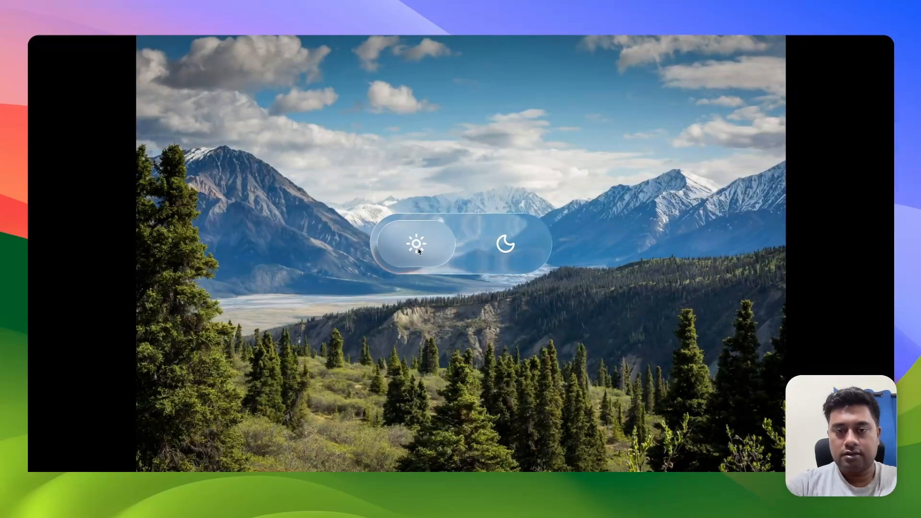